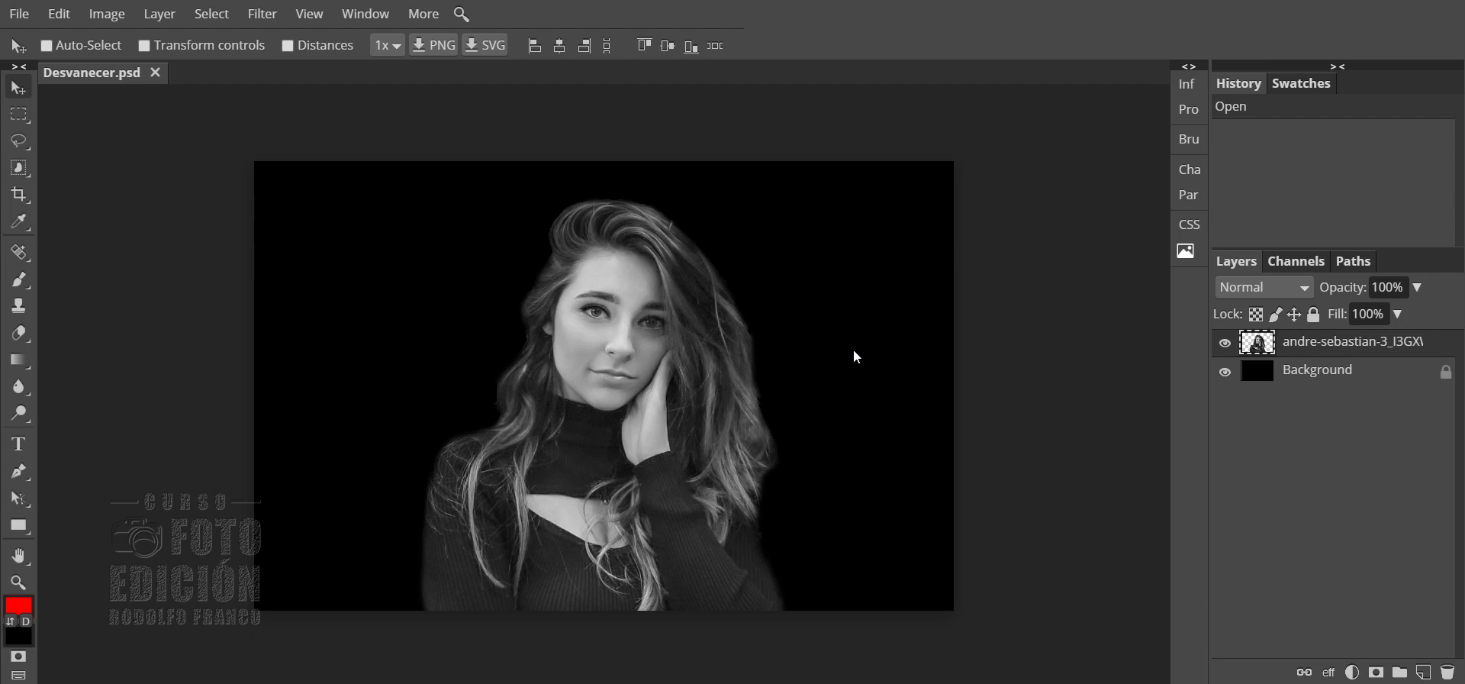
Create a new 1280×720 document named ensayo1 with a black Background
{"action": "left_click", "coordinate": [25, 15]}
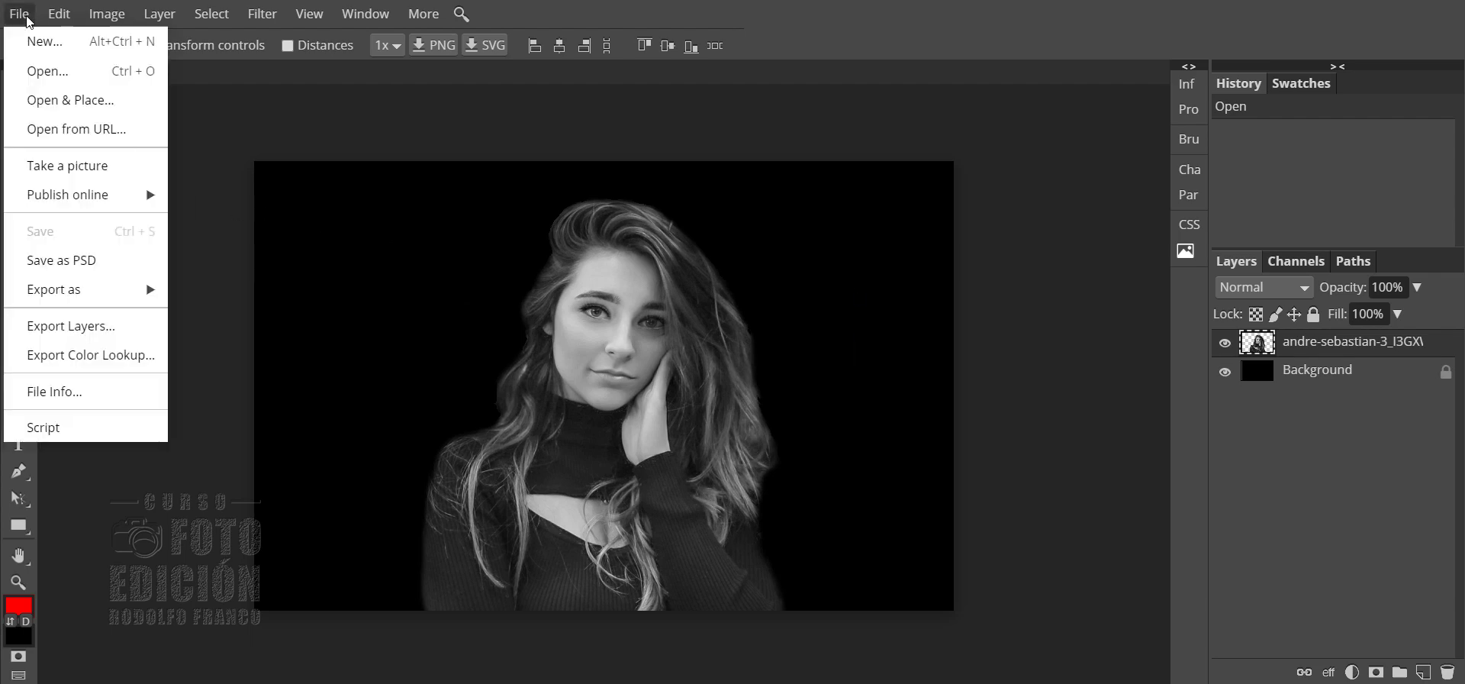
{"action": "left_click", "coordinate": [42, 42]}
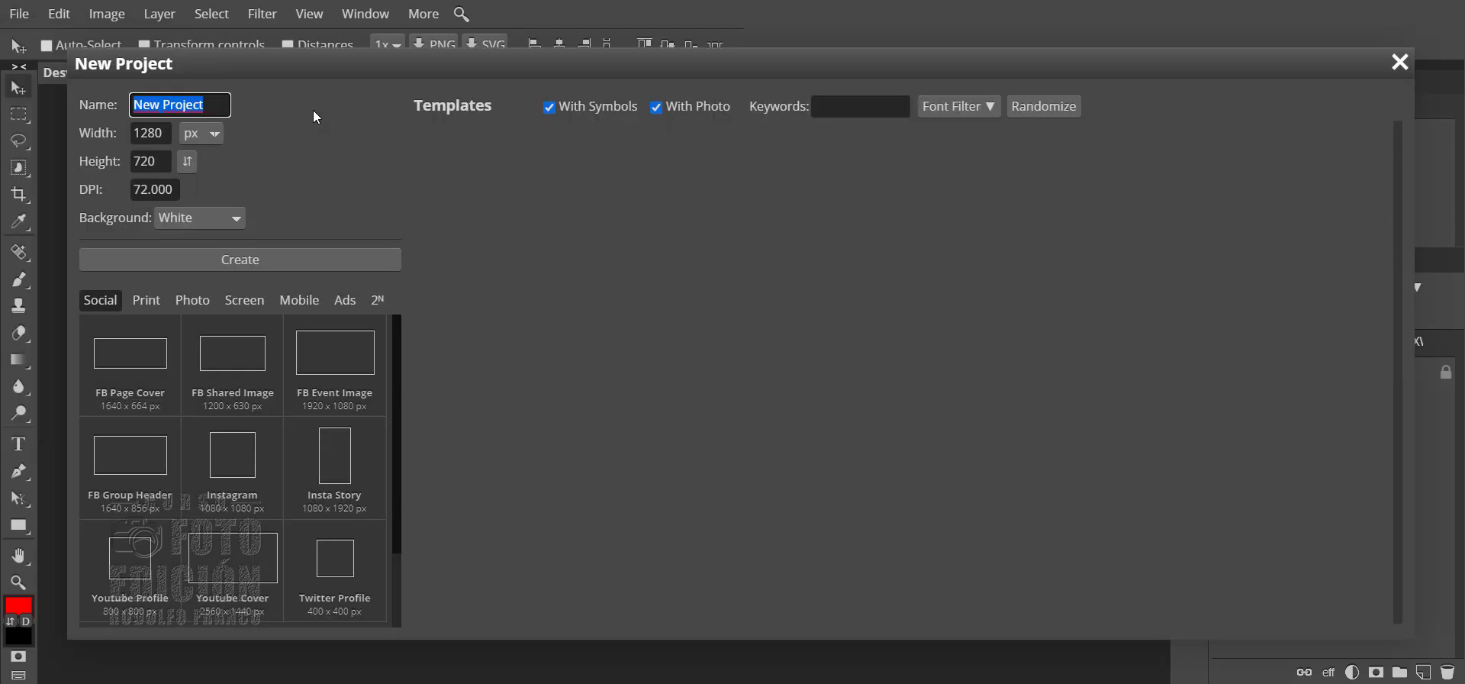
{"action": "type", "text": "ensayo1"}
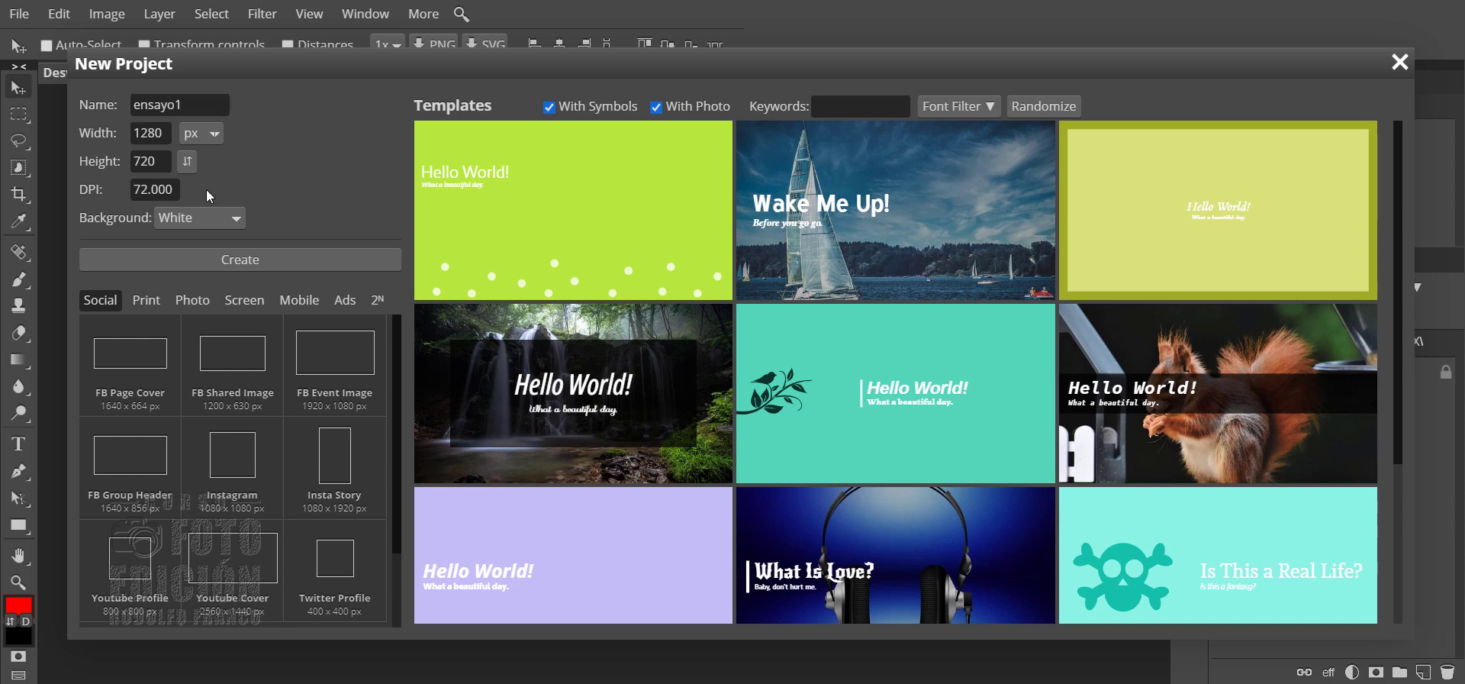
{"action": "left_click", "coordinate": [221, 220]}
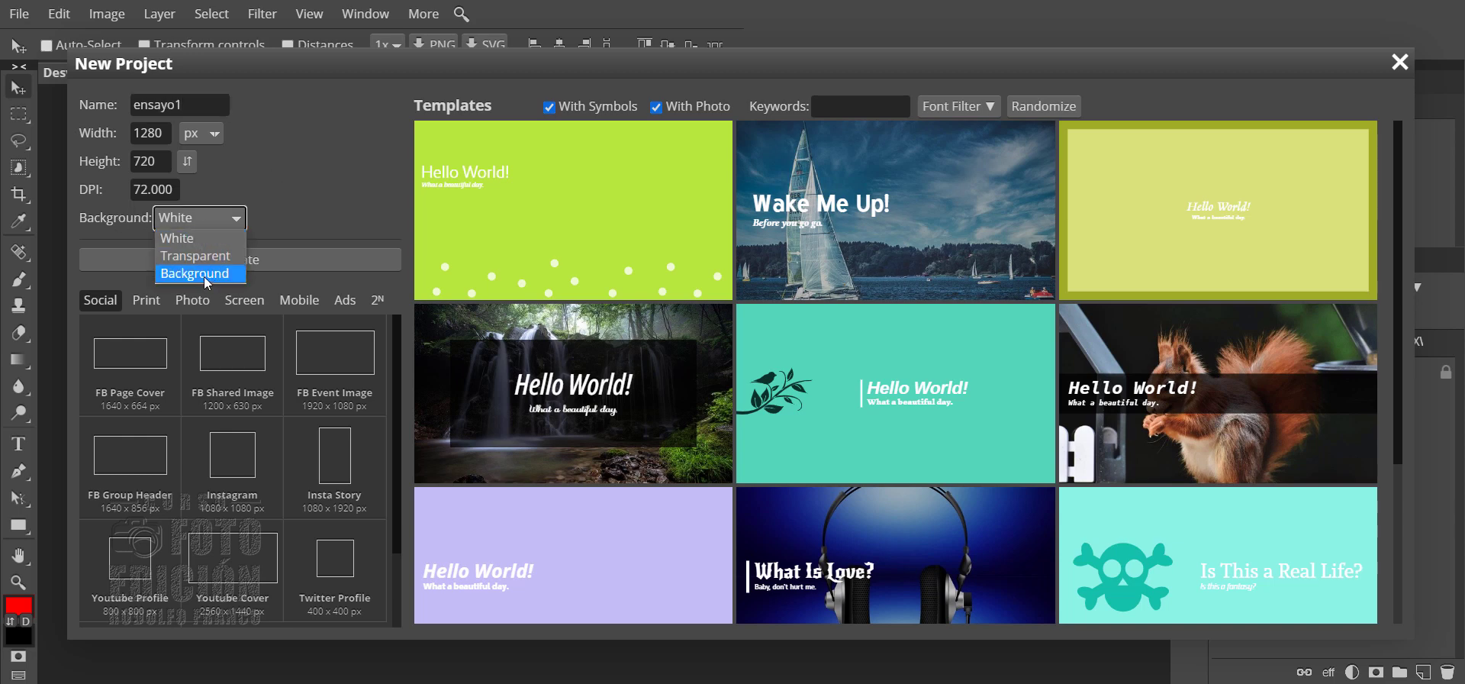
{"action": "left_click", "coordinate": [204, 276]}
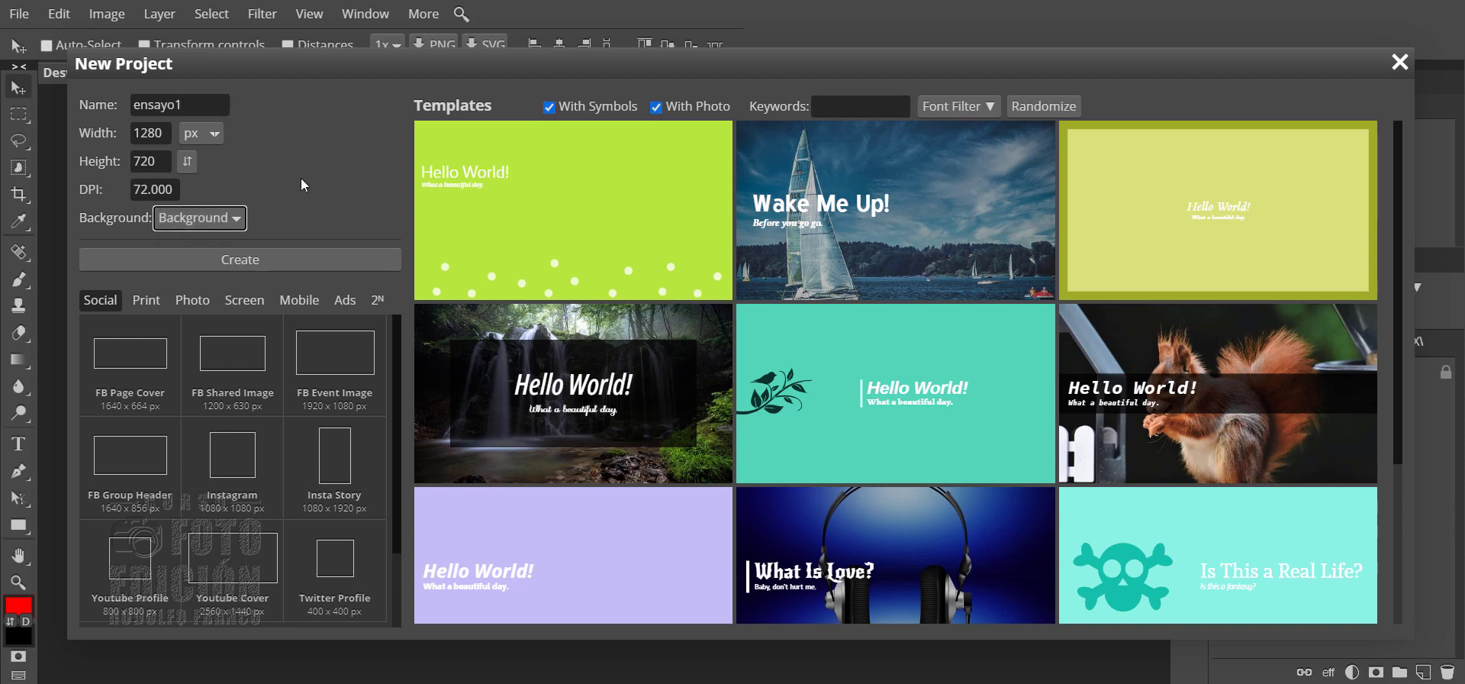
{"action": "left_click", "coordinate": [239, 259]}
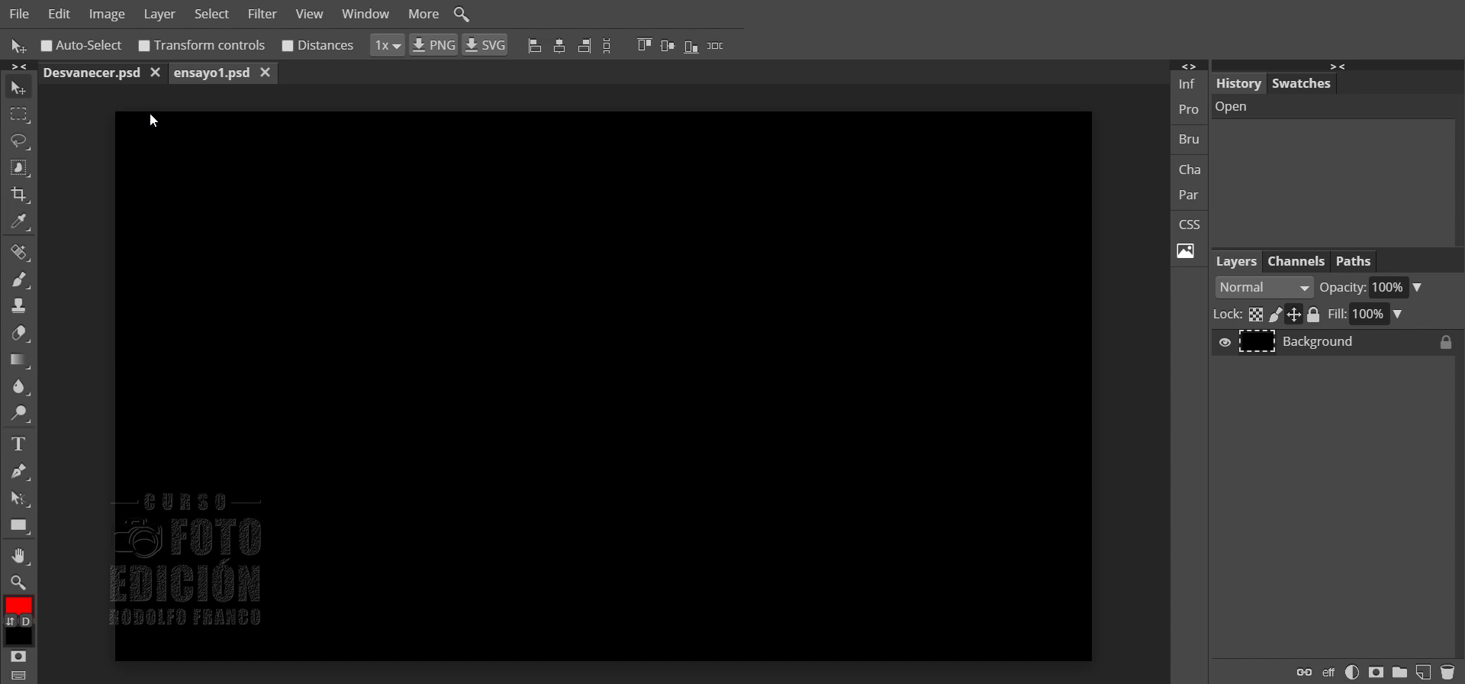
Place the colour portrait photo into ensayo1 as a new layer
{"action": "left_click", "coordinate": [30, 17]}
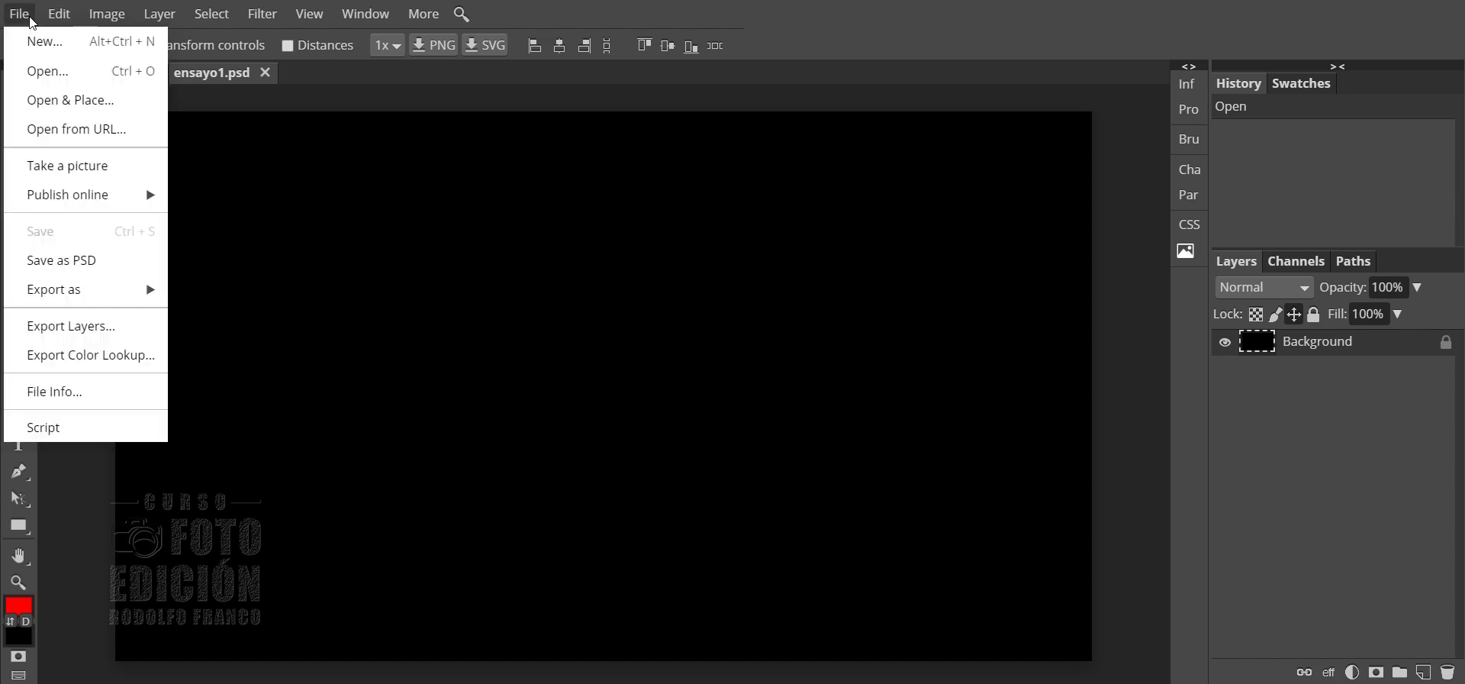
{"action": "left_click", "coordinate": [66, 100]}
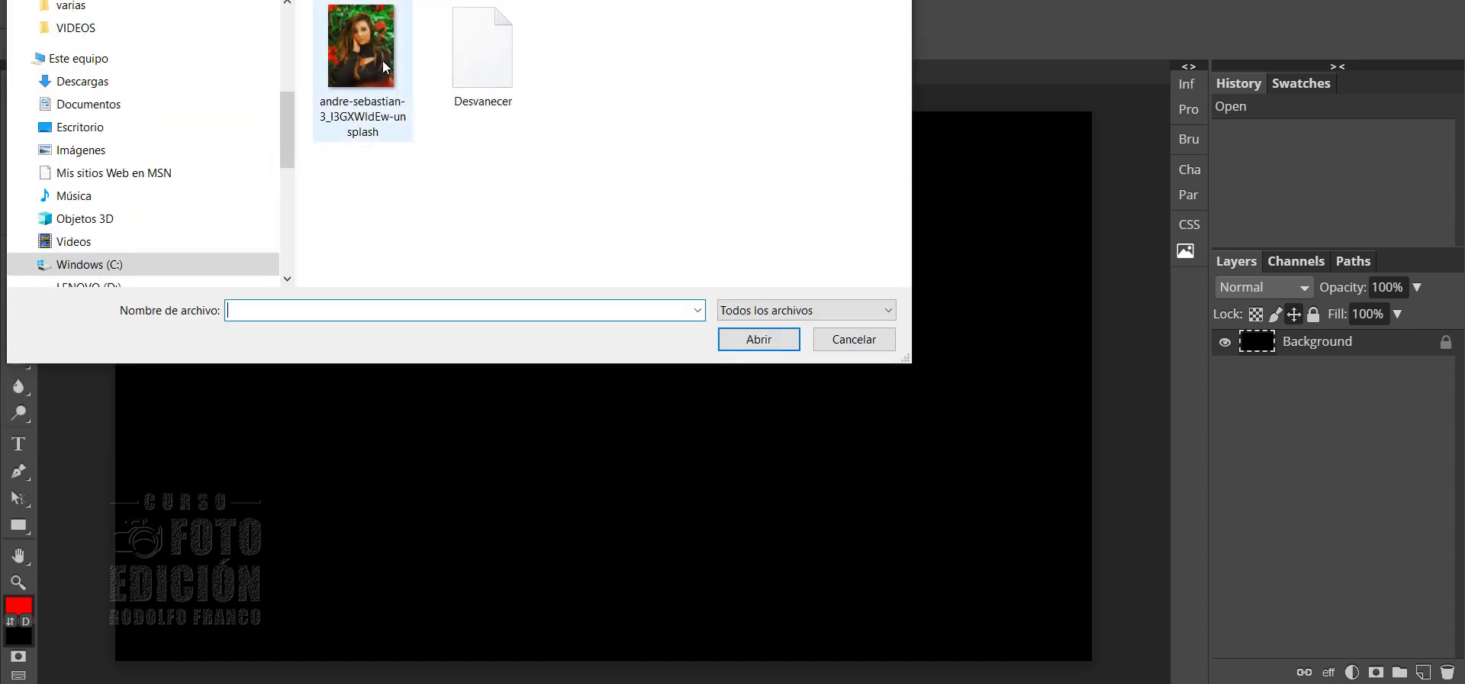
{"action": "left_click", "coordinate": [383, 67]}
{"action": "left_click", "coordinate": [758, 338]}
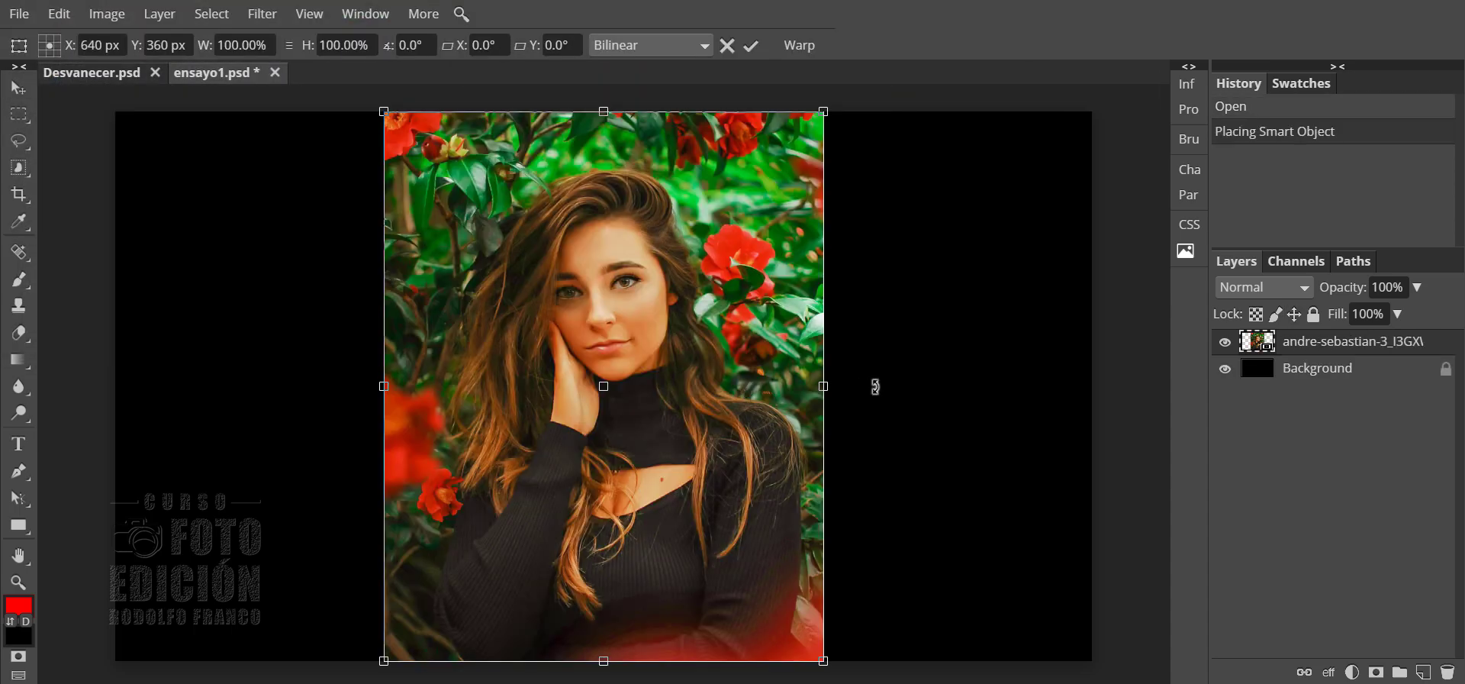
Flip the placed portrait horizontally so she faces the other way
{"action": "left_click", "coordinate": [57, 13]}
{"action": "mouse_move", "coordinate": [96, 479]}
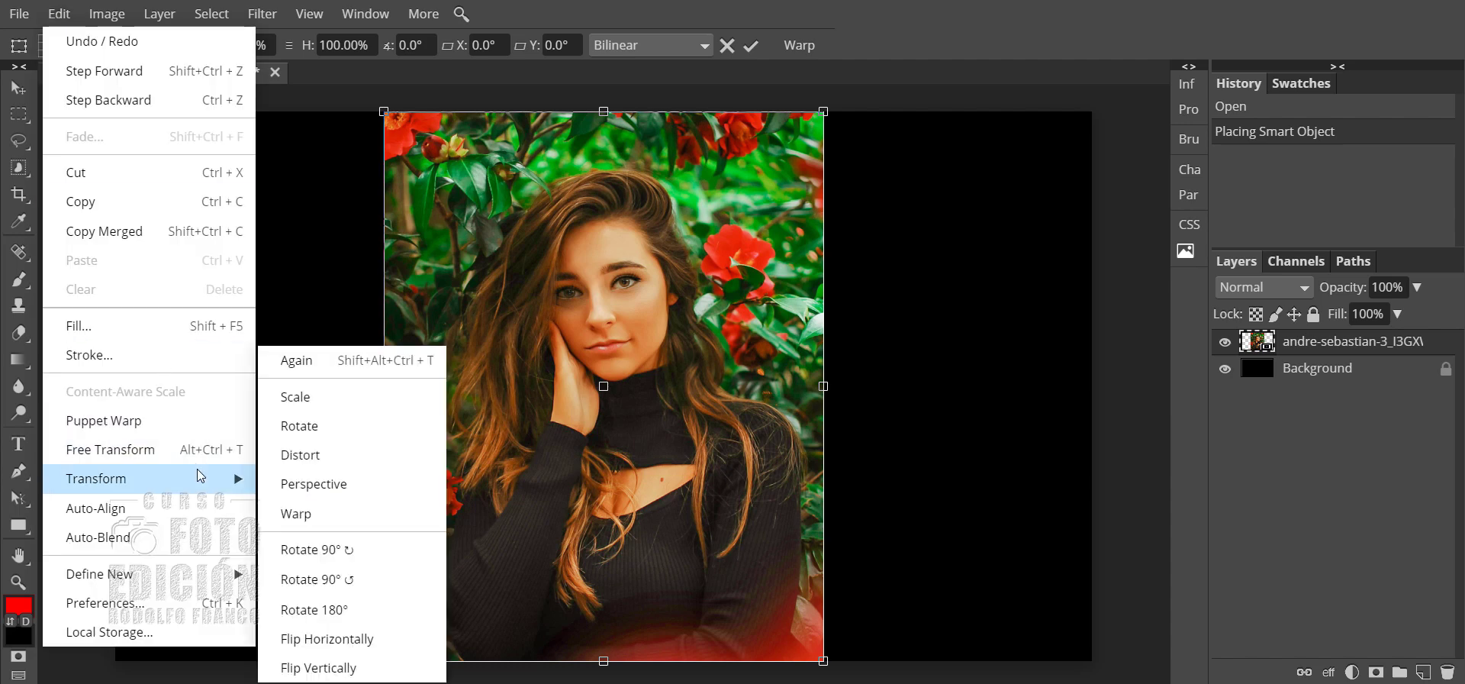
{"action": "left_click", "coordinate": [366, 645]}
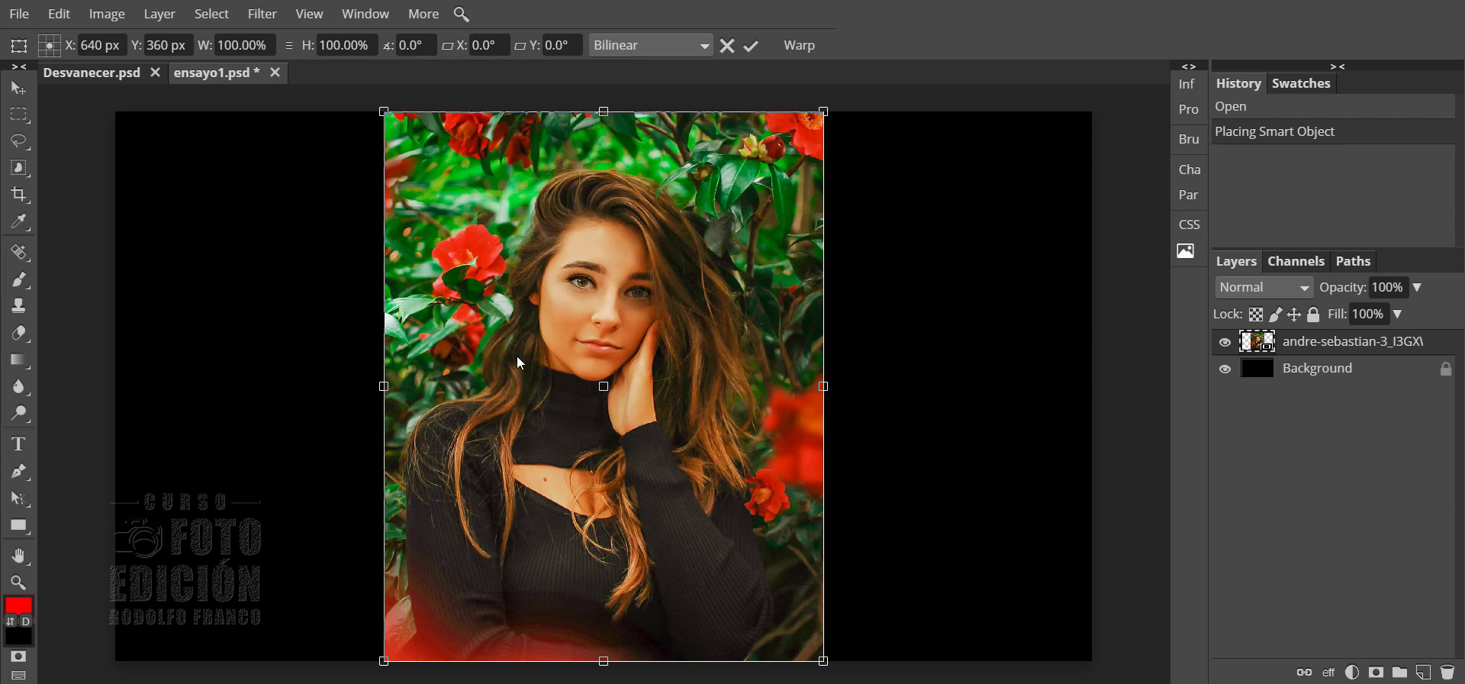
{"action": "left_click", "coordinate": [109, 15]}
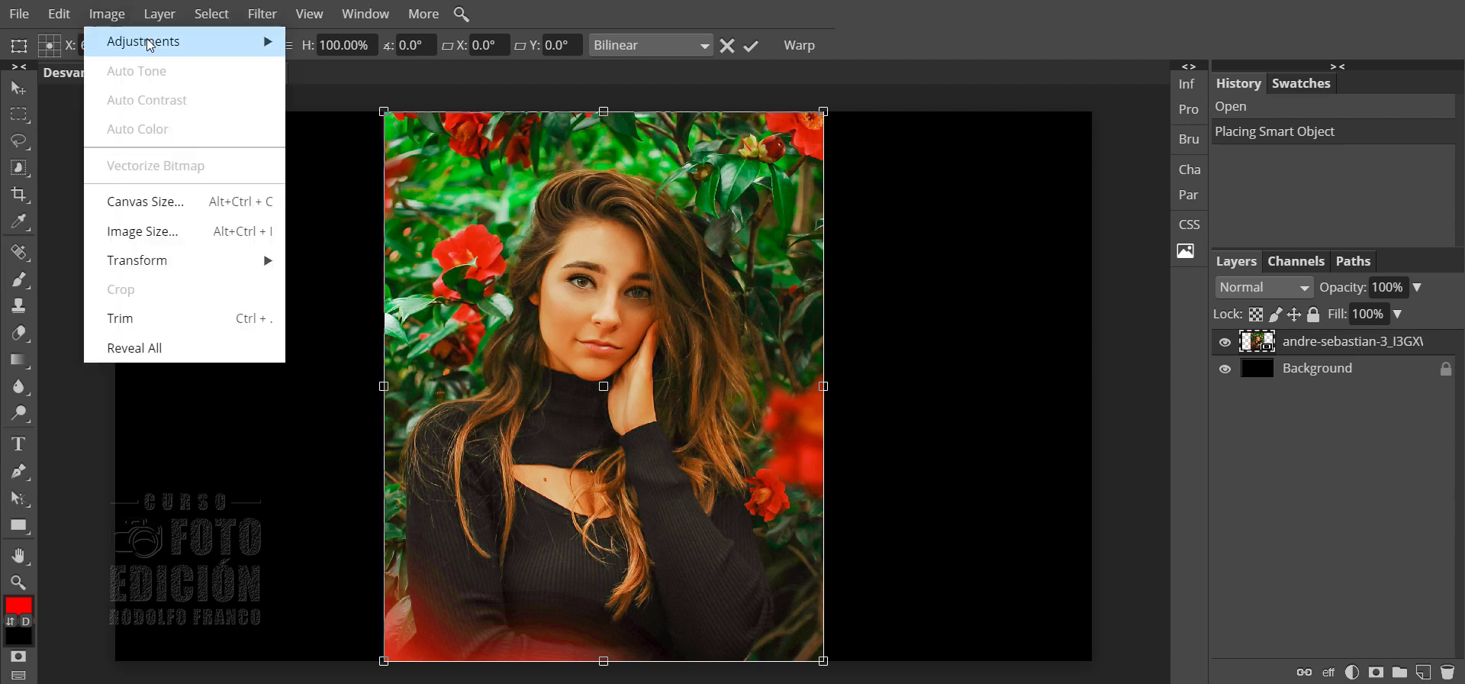
{"action": "mouse_move", "coordinate": [183, 41]}
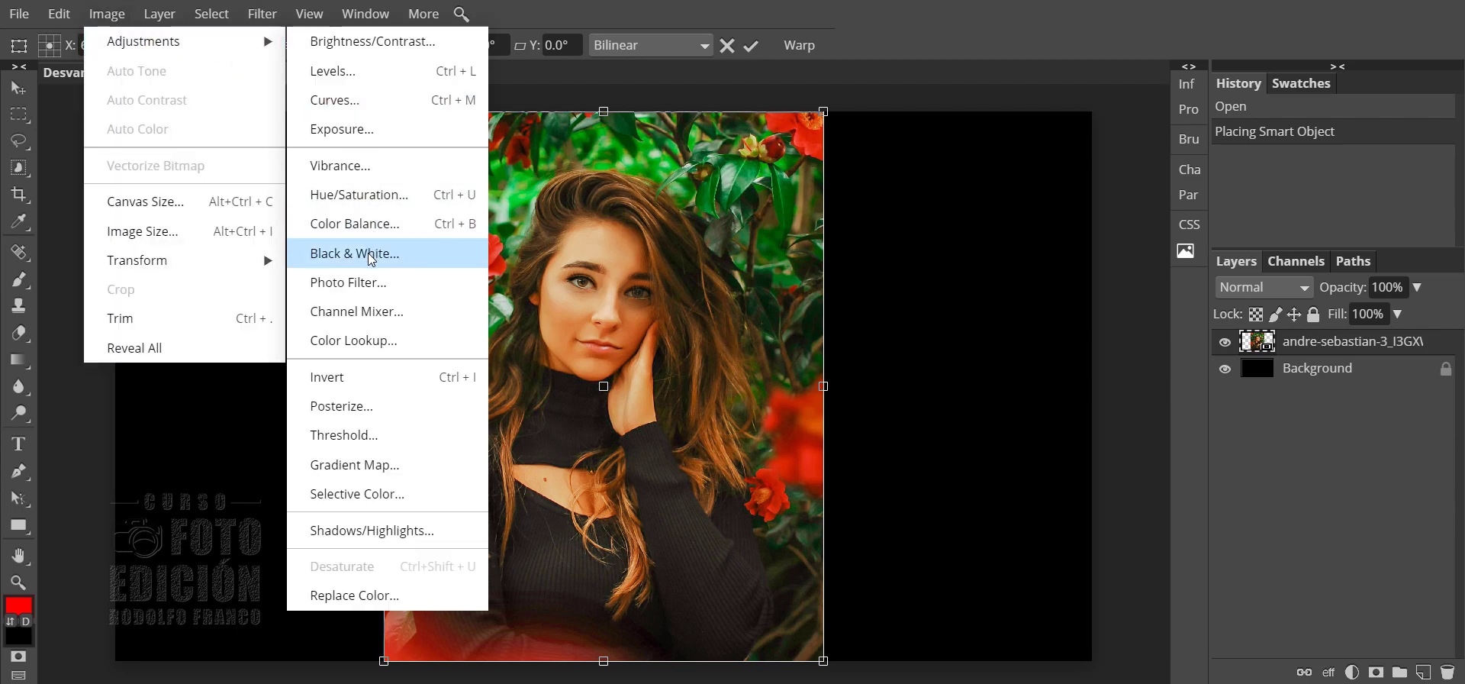
Convert the portrait to Black & White and erase the foliage with a 124 px eraser
{"action": "left_click", "coordinate": [370, 255]}
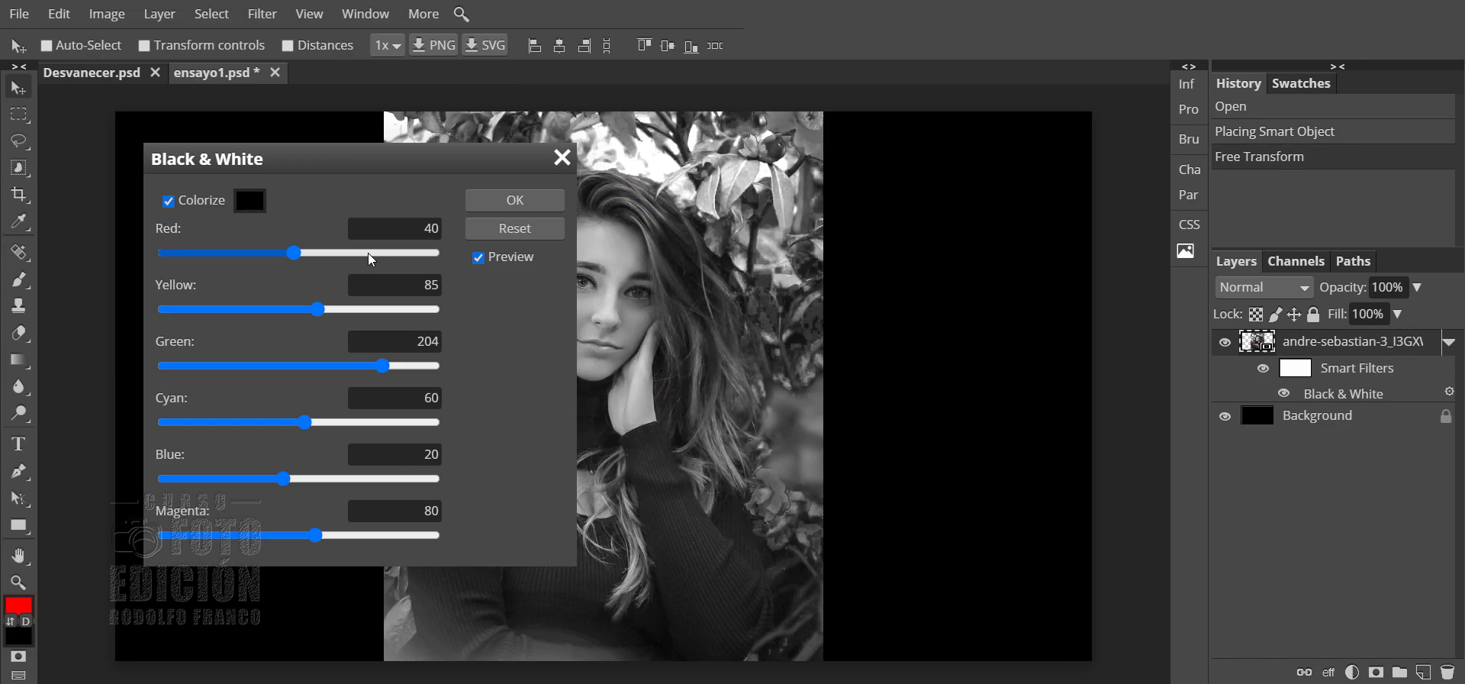
{"action": "left_click", "coordinate": [513, 200]}
{"action": "left_click", "coordinate": [19, 332]}
{"action": "left_click", "coordinate": [54, 45]}
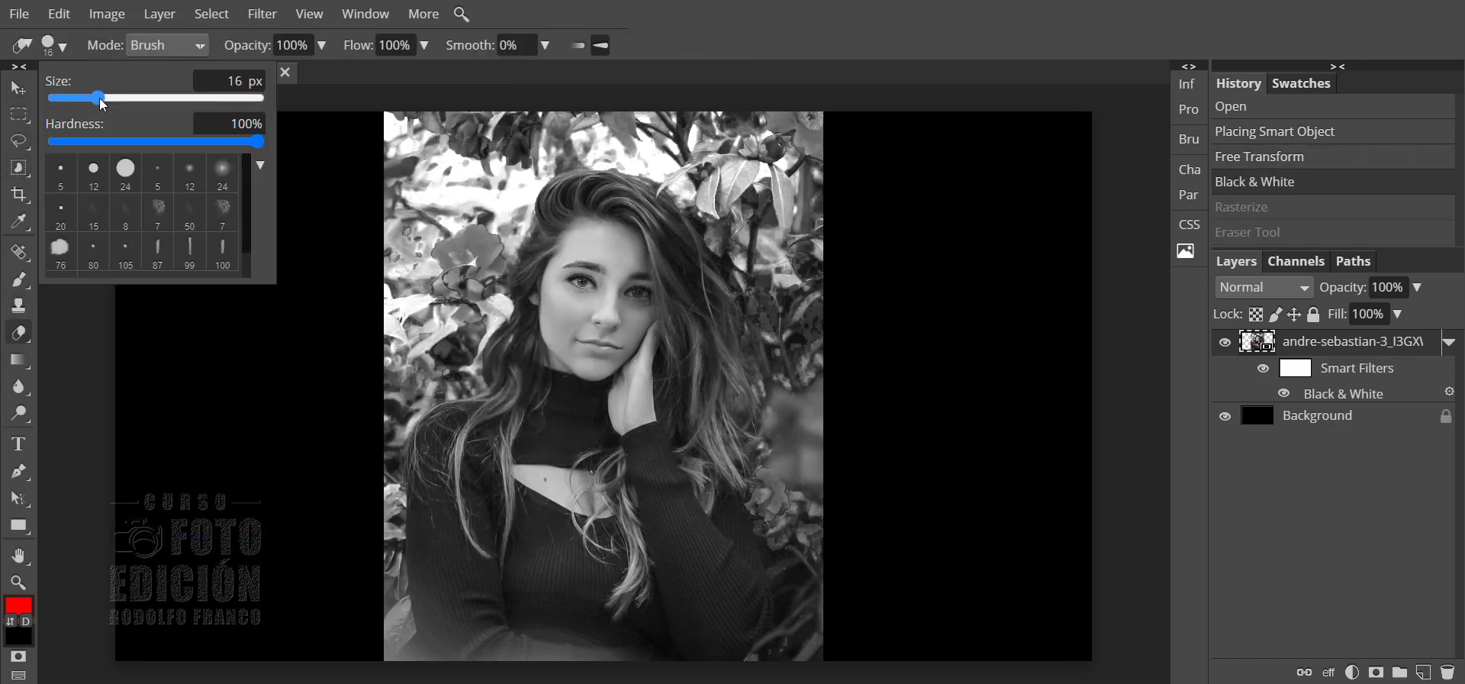
{"action": "left_click_drag", "start_coordinate": [105, 97], "coordinate": [128, 97]}
{"action": "left_click_drag", "start_coordinate": [263, 141], "coordinate": [233, 145]}
{"action": "left_click_drag", "start_coordinate": [128, 98], "coordinate": [151, 98]}
{"action": "left_click", "coordinate": [406, 169]}
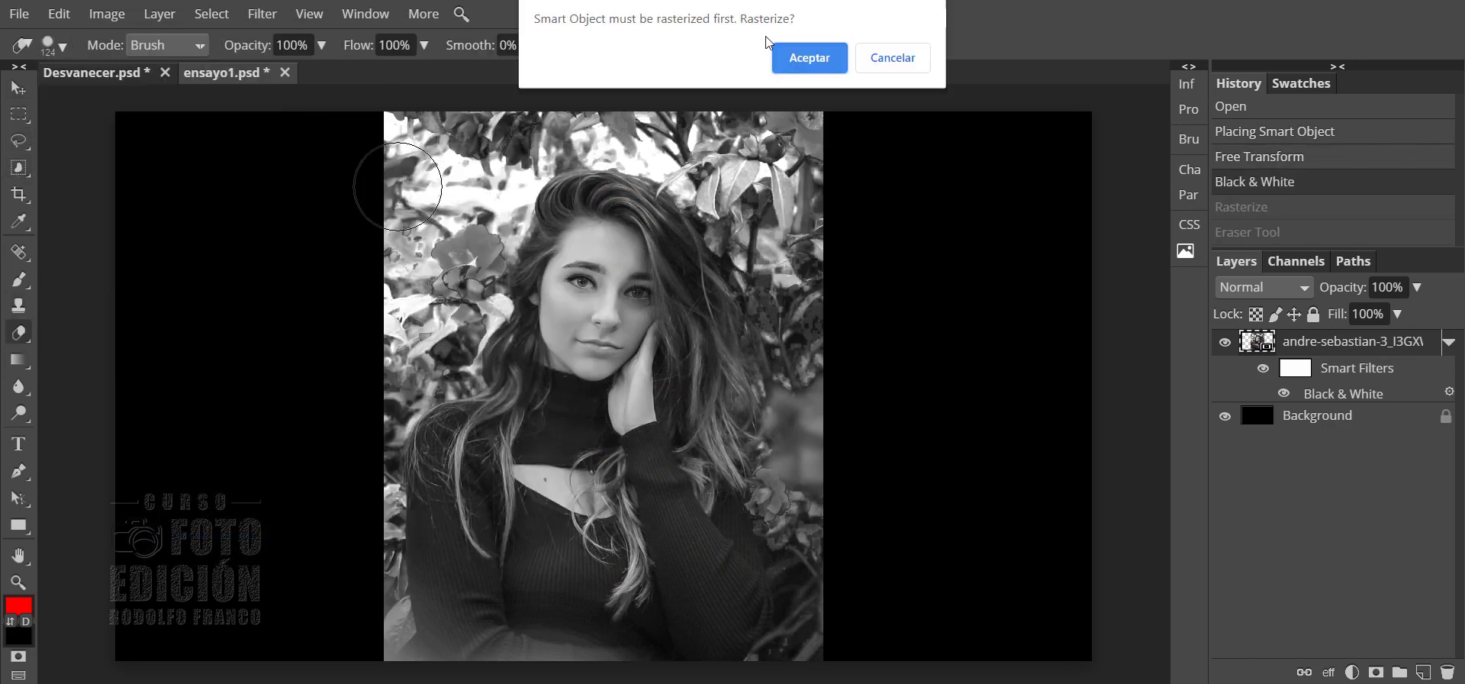
{"action": "mouse_move", "coordinate": [406, 170]}
{"action": "left_mouse_down"}
{"action": "mouse_move", "coordinate": [386, 216]}
{"action": "mouse_move", "coordinate": [746, 147]}
{"action": "mouse_move", "coordinate": [824, 415]}
{"action": "mouse_move", "coordinate": [586, 135]}
{"action": "mouse_move", "coordinate": [425, 245]}
{"action": "mouse_move", "coordinate": [745, 236]}
{"action": "mouse_move", "coordinate": [811, 588]}
{"action": "left_mouse_up"}
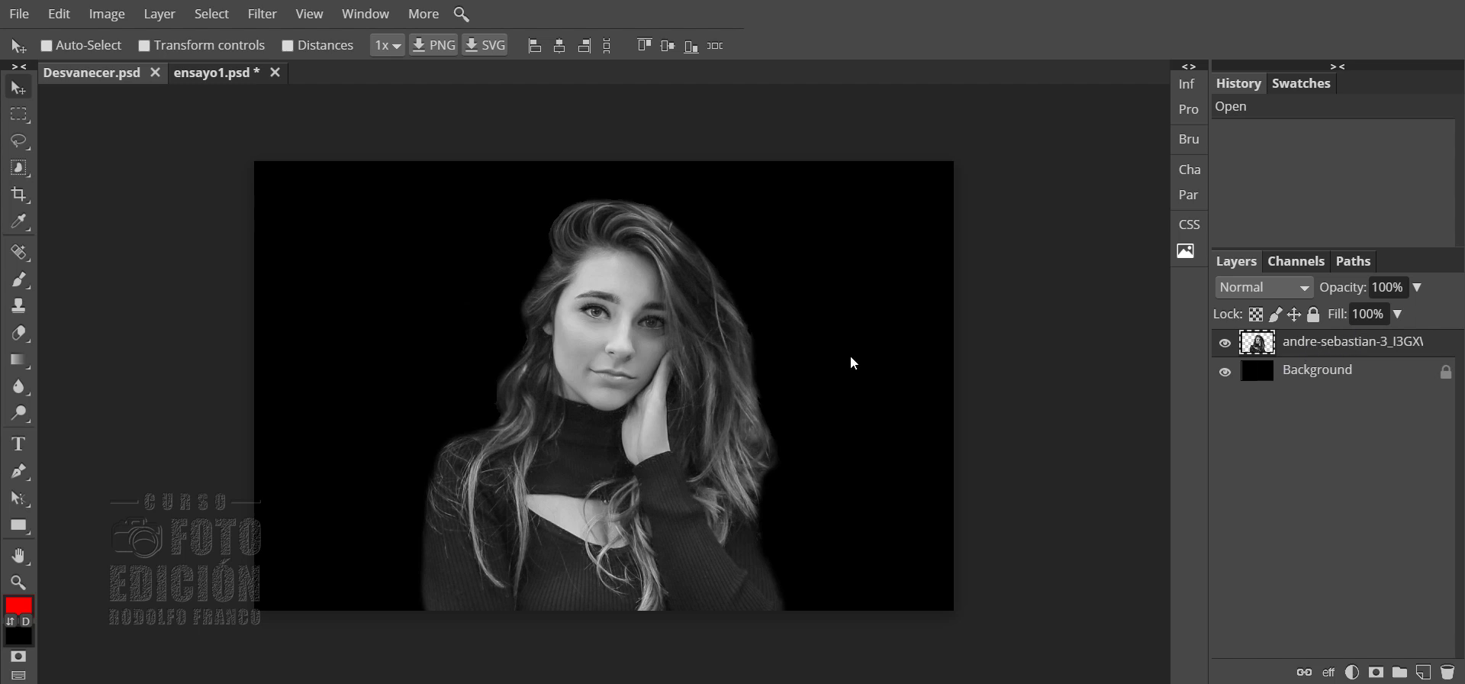
Add a Gradient Overlay layer style to the portrait and move the dialog aside
{"action": "left_click", "coordinate": [163, 18]}
{"action": "mouse_move", "coordinate": [241, 166]}
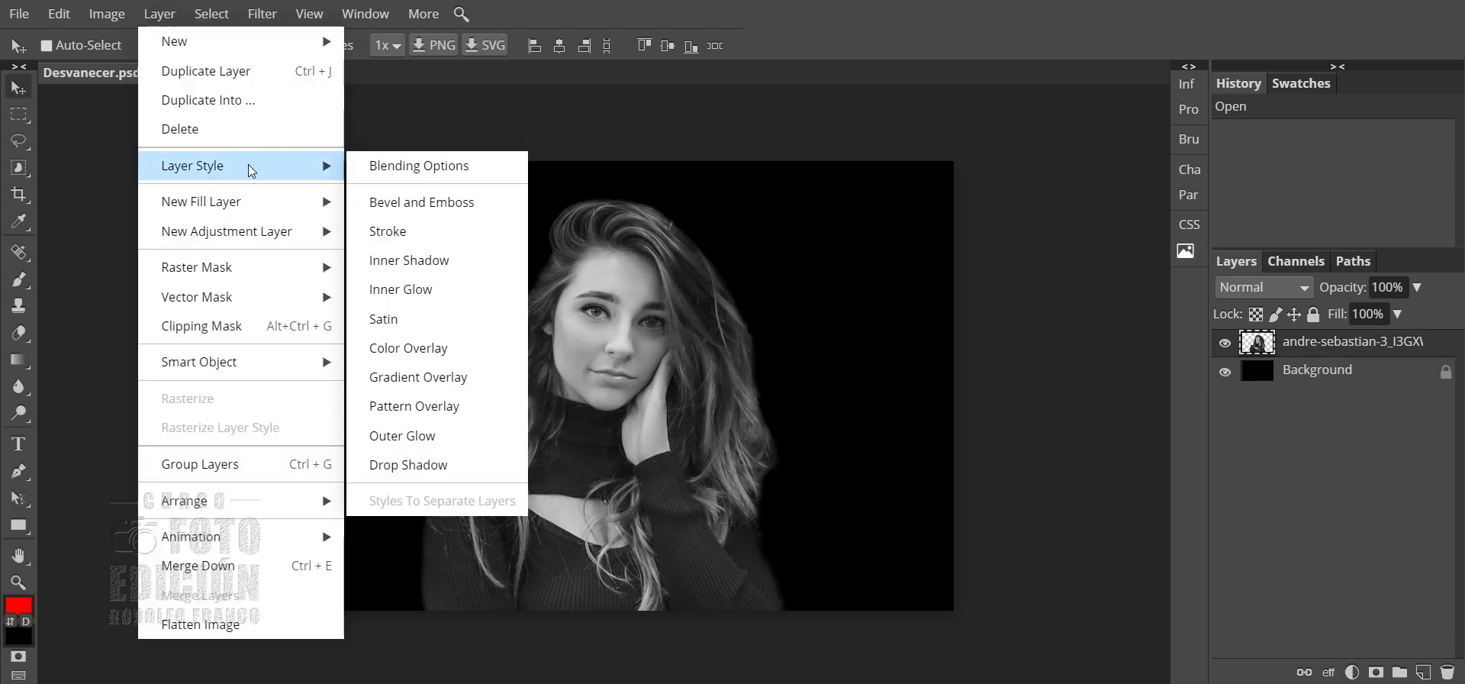
{"action": "left_click", "coordinate": [470, 378]}
{"action": "left_click_drag", "start_coordinate": [458, 159], "coordinate": [1094, 97]}
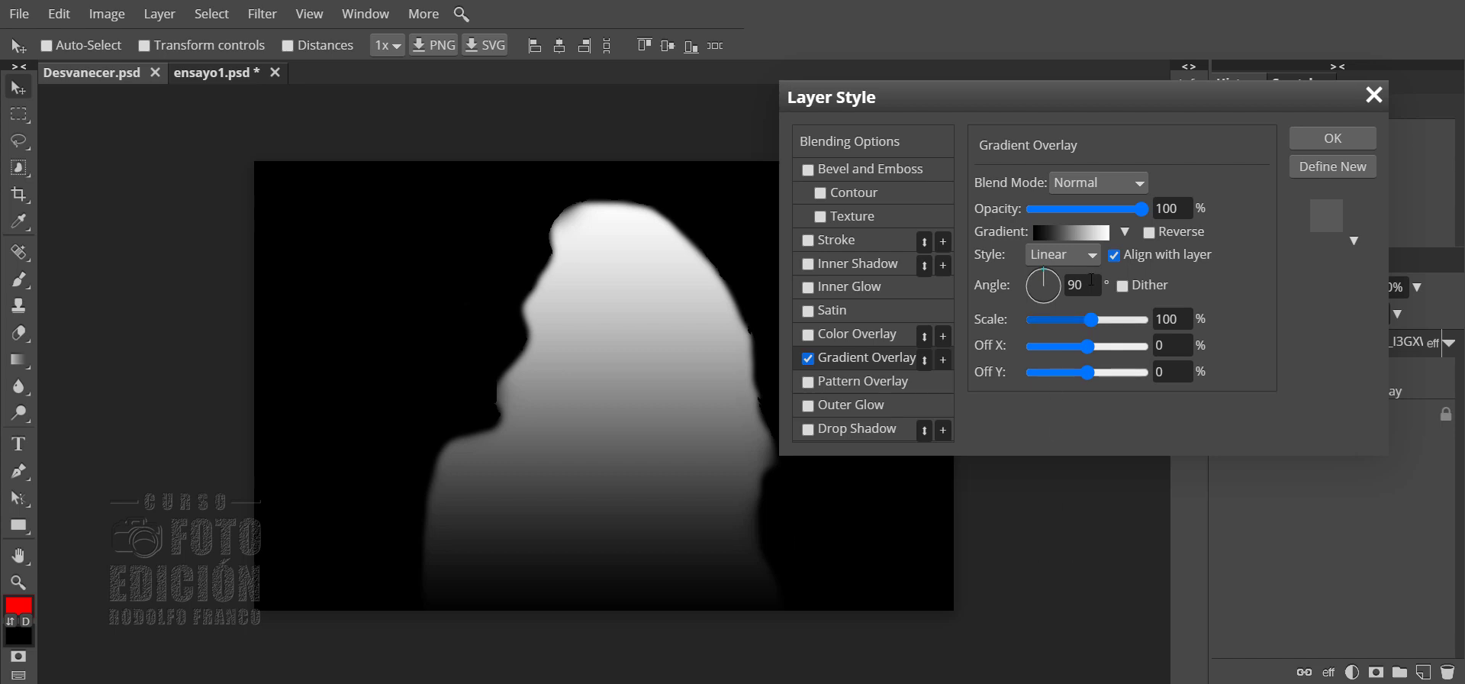
Set the Gradient Overlay to Linear Burn at 45% opacity with a 16° angle
{"action": "left_click_drag", "start_coordinate": [1141, 208], "coordinate": [1082, 209]}
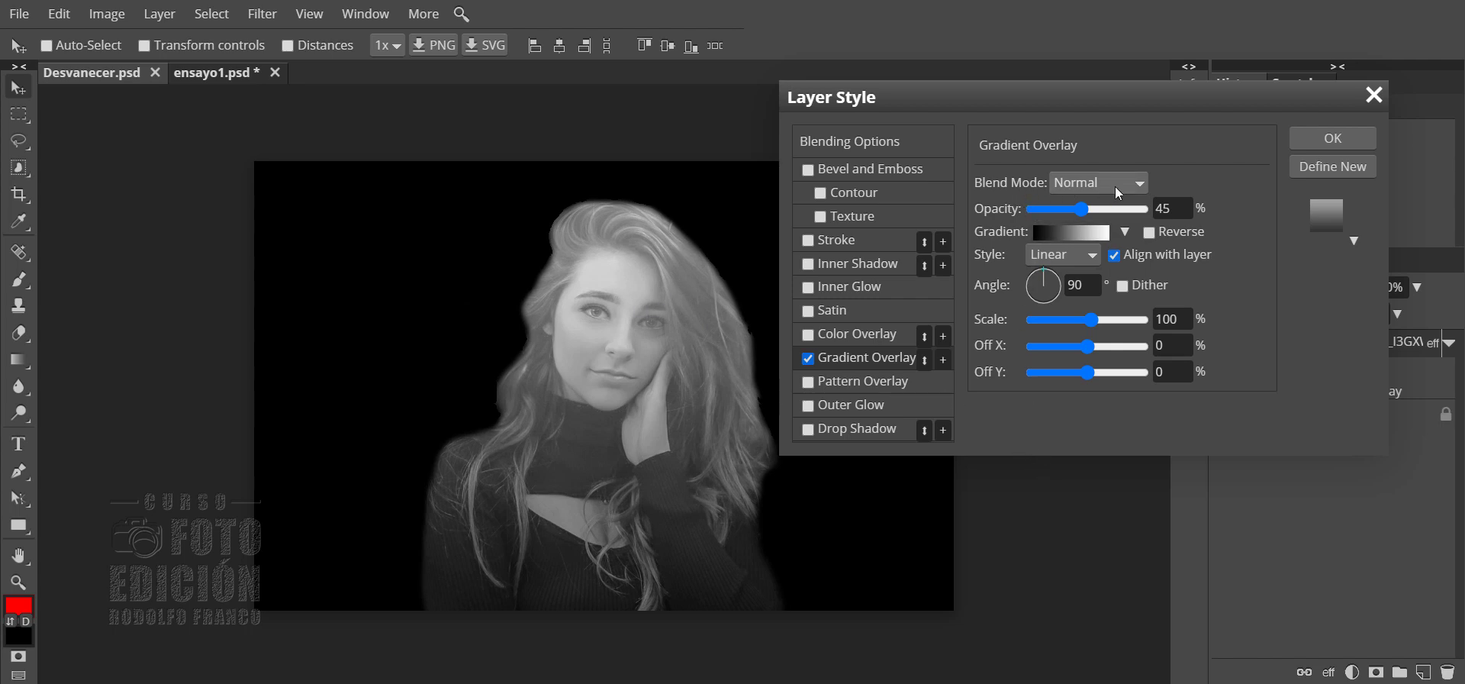
{"action": "left_click", "coordinate": [1142, 182]}
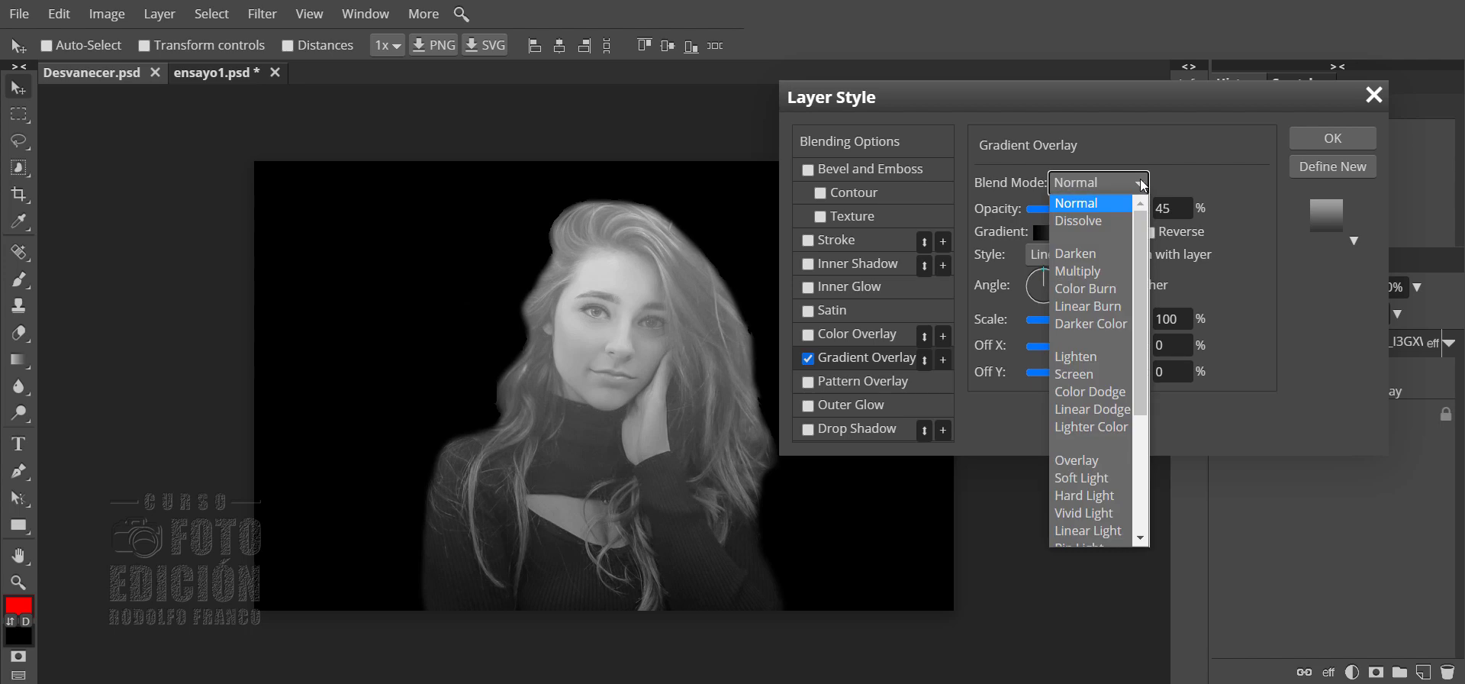
{"action": "left_click", "coordinate": [1092, 306]}
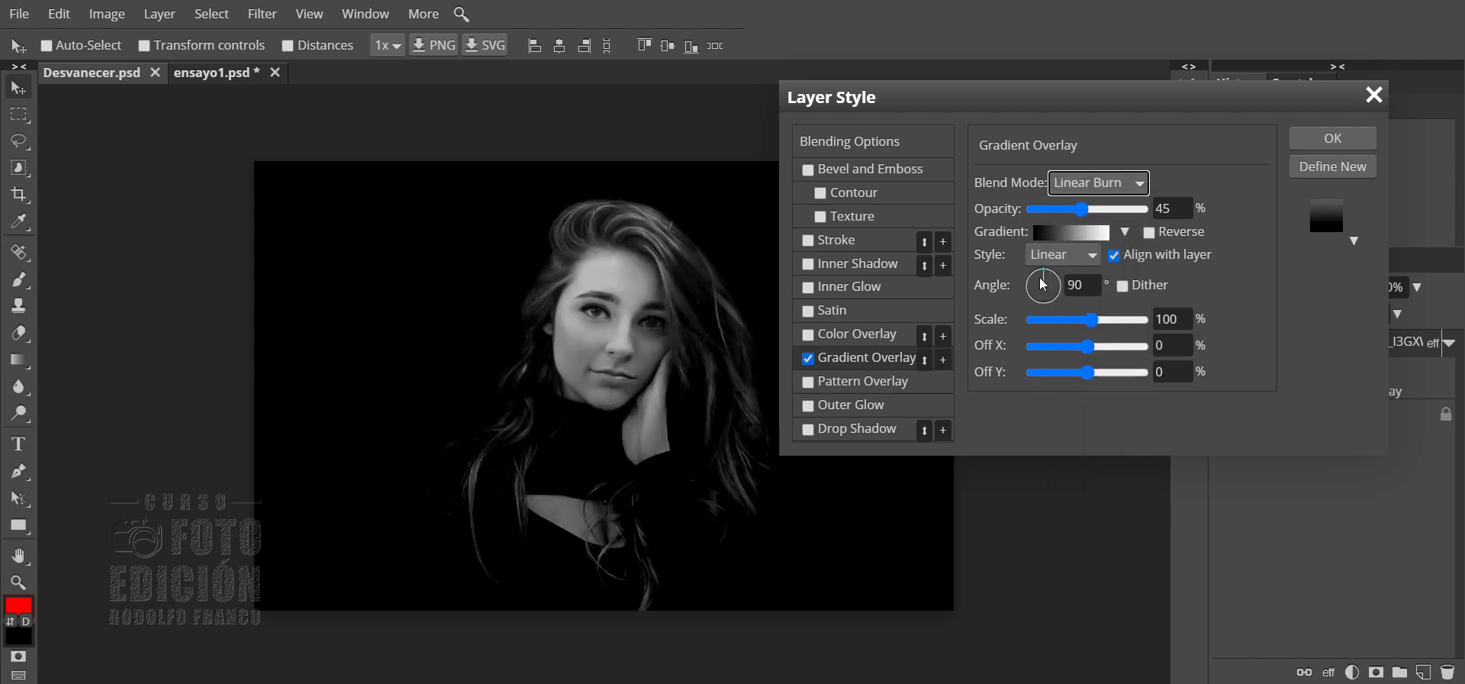
{"action": "mouse_move", "coordinate": [1046, 278]}
{"action": "left_mouse_down"}
{"action": "mouse_move", "coordinate": [1031, 291]}
{"action": "mouse_move", "coordinate": [1060, 280]}
{"action": "left_mouse_up"}
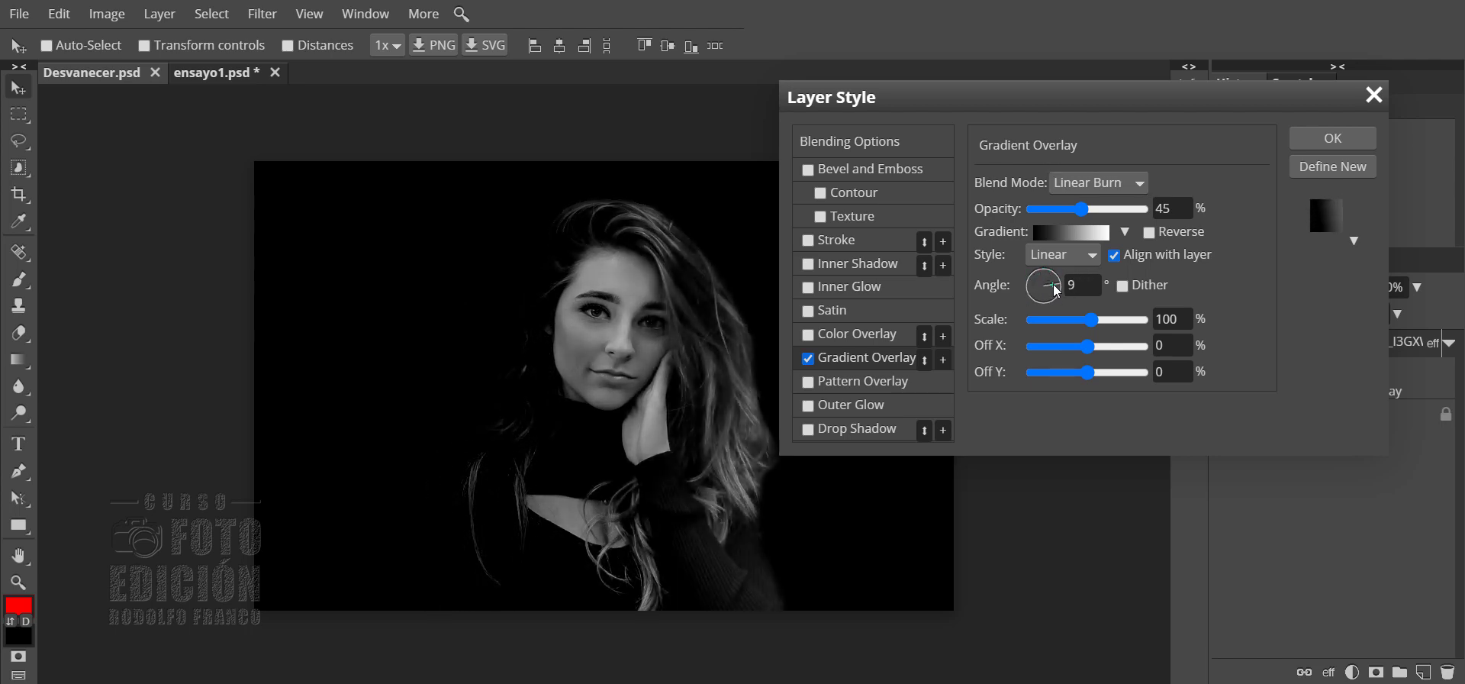
{"action": "left_click", "coordinate": [1124, 231]}
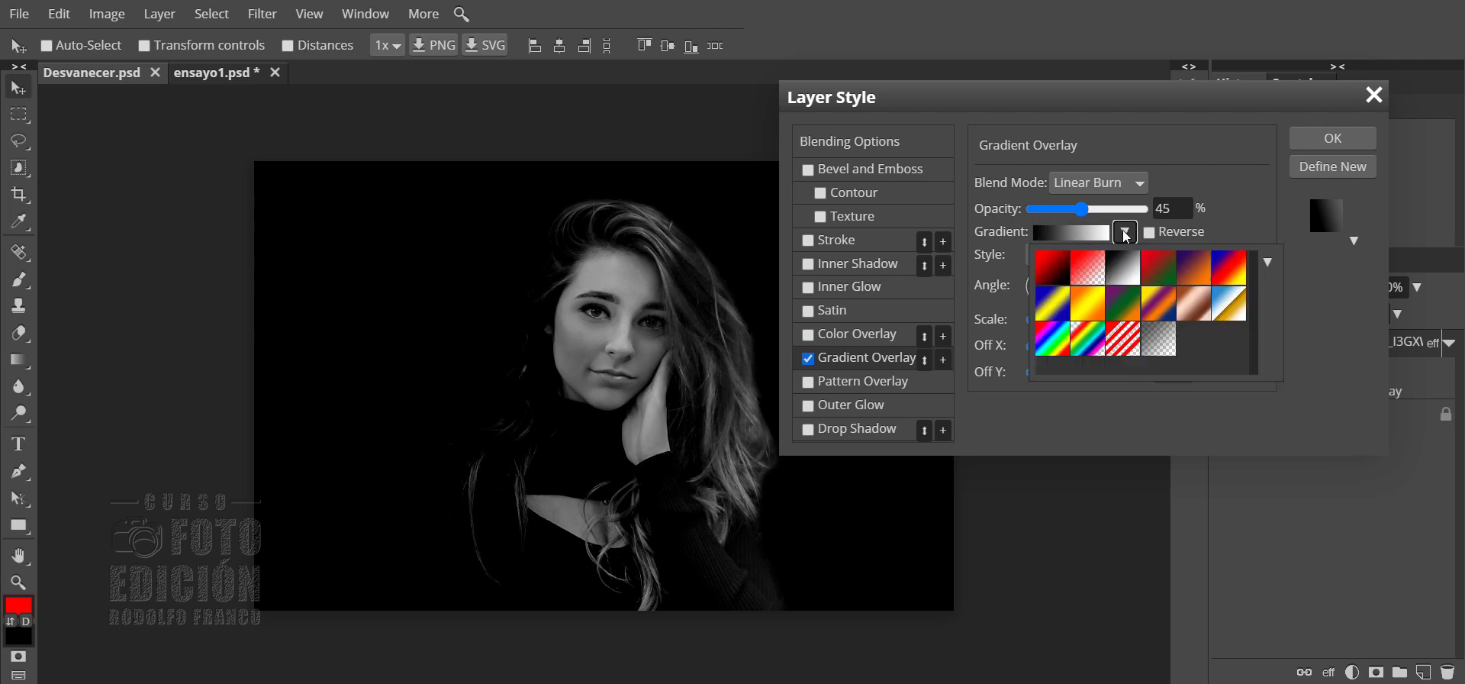
Use the fade-to-transparent preset, reversed and Radial, at 58% opacity and 170°
{"action": "left_click", "coordinate": [1159, 339]}
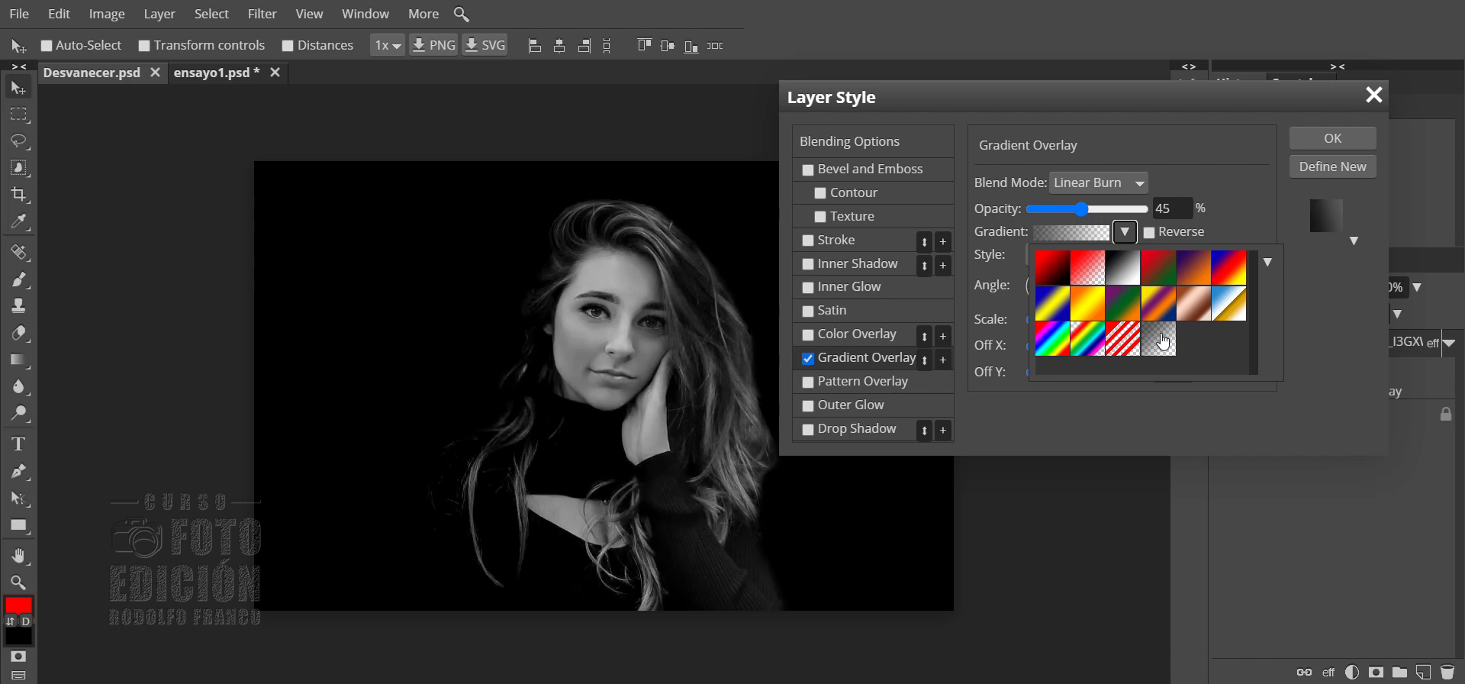
{"action": "left_click_drag", "start_coordinate": [1081, 208], "coordinate": [1096, 208]}
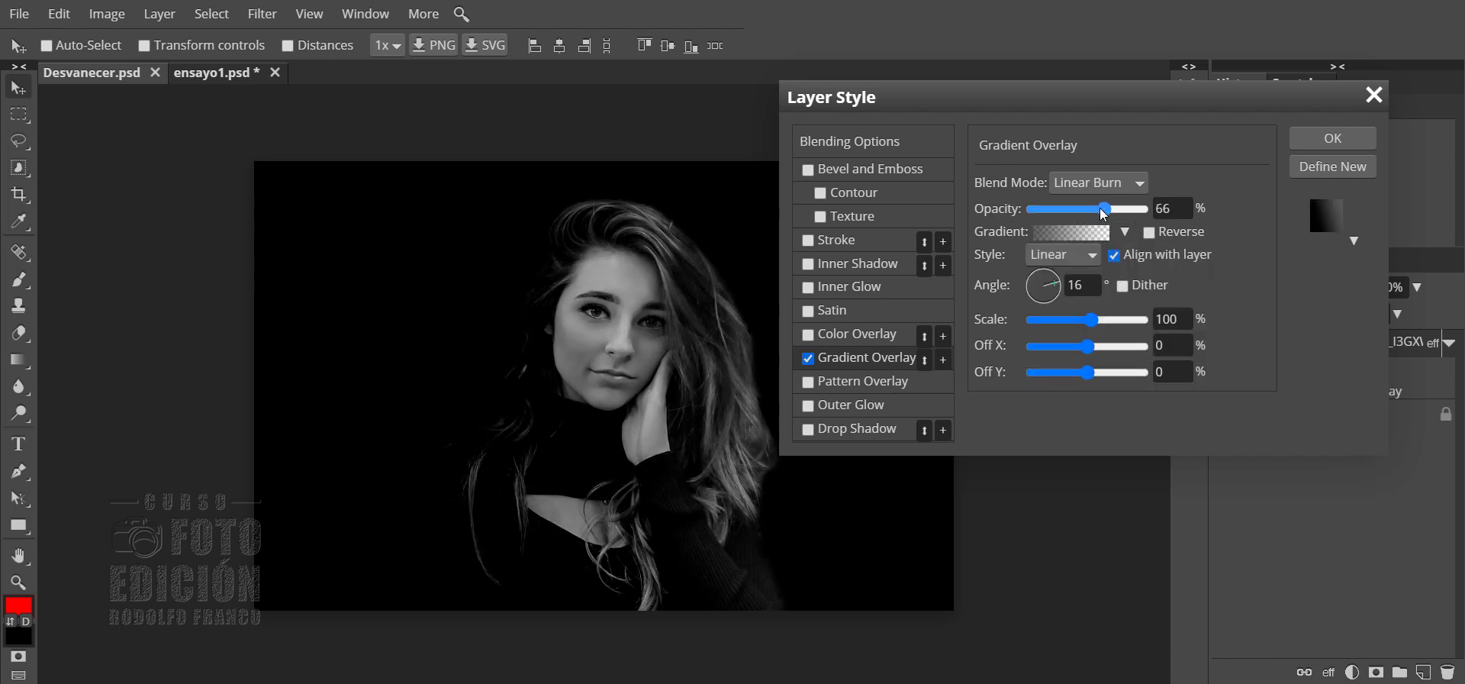
{"action": "left_click_drag", "start_coordinate": [1051, 281], "coordinate": [1032, 289]}
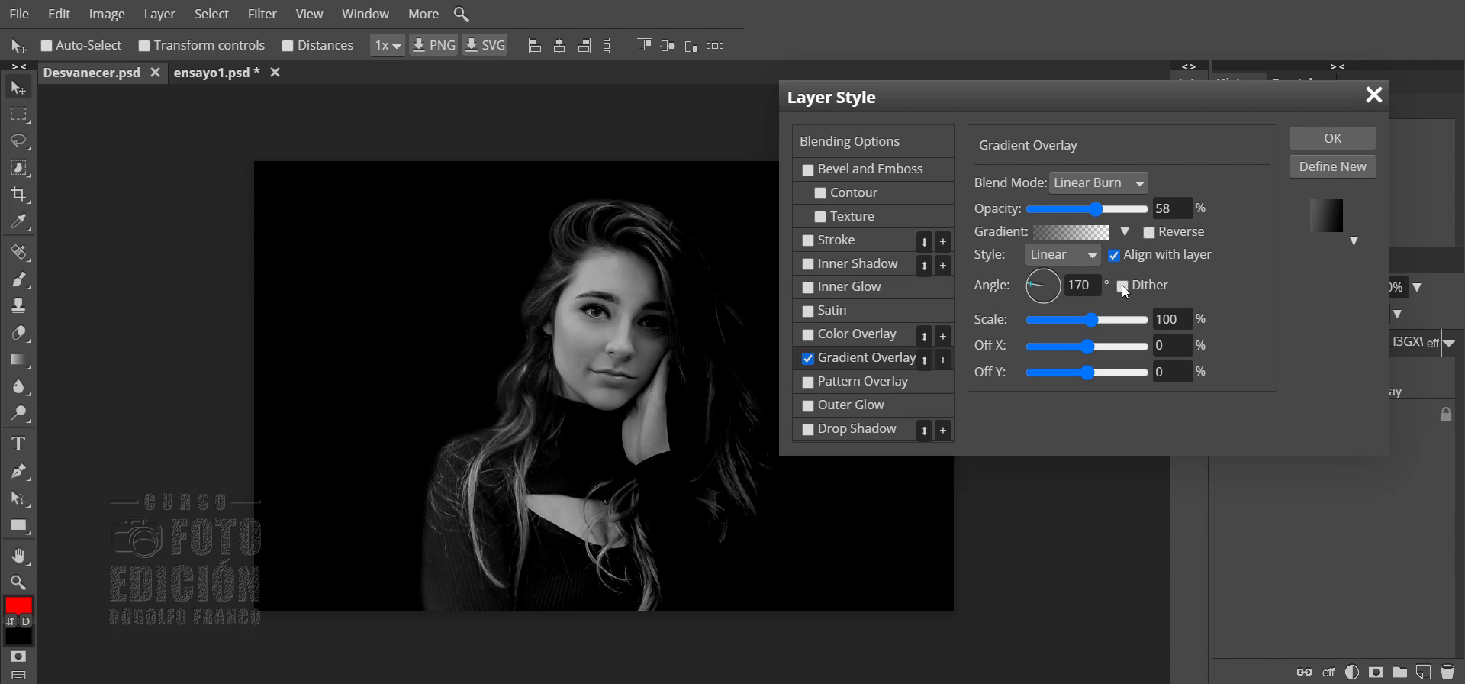
{"action": "left_click", "coordinate": [1148, 233]}
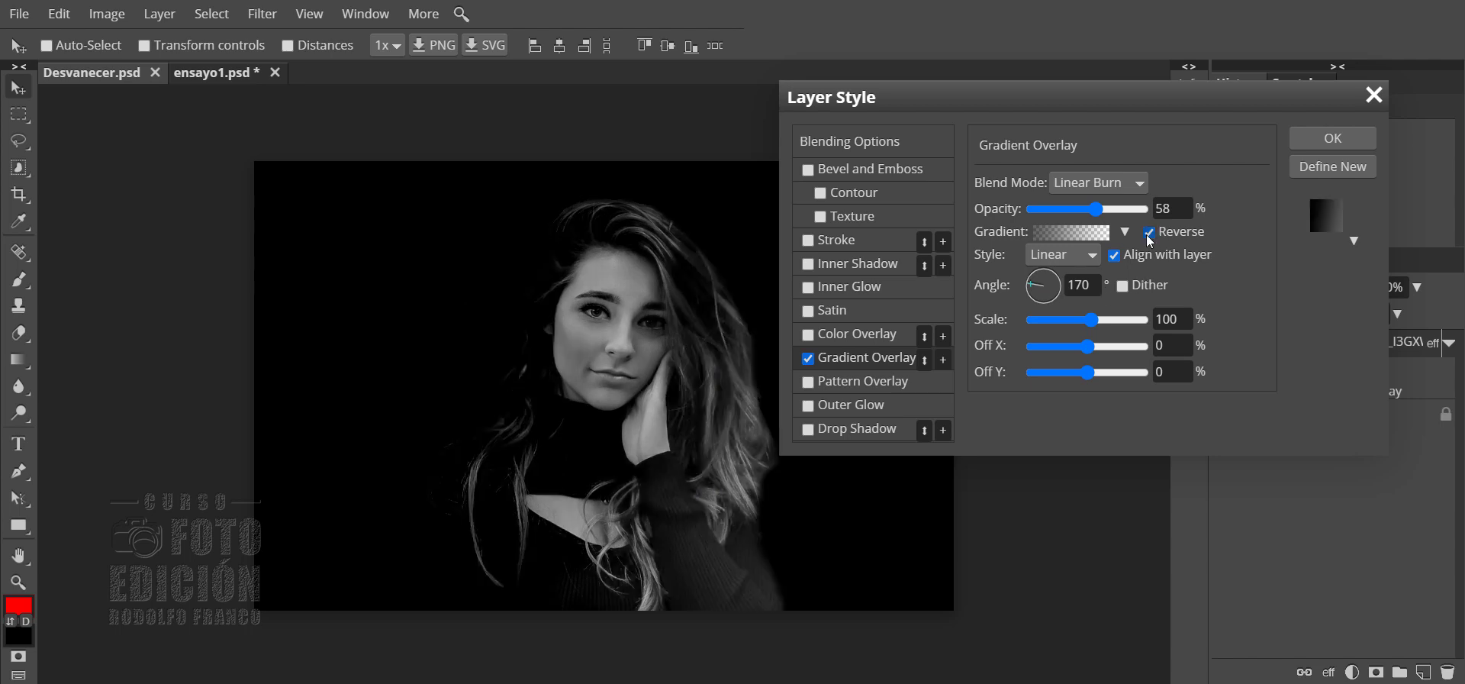
{"action": "left_click", "coordinate": [1148, 233]}
{"action": "left_click", "coordinate": [1147, 233]}
{"action": "left_click", "coordinate": [1091, 258]}
{"action": "left_click", "coordinate": [1055, 298]}
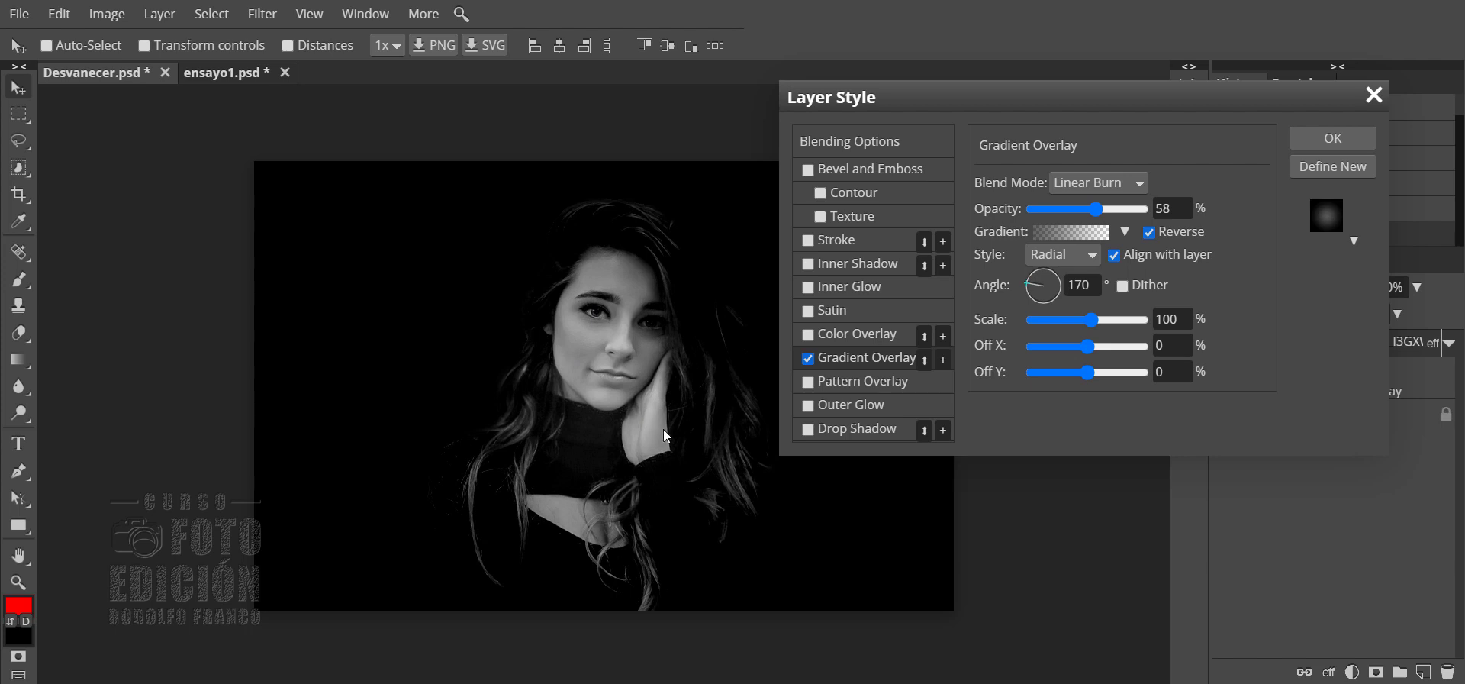
Switch the overlay to an unreversed Angle gradient at -24° with 114% scale
{"action": "left_click", "coordinate": [1082, 321]}
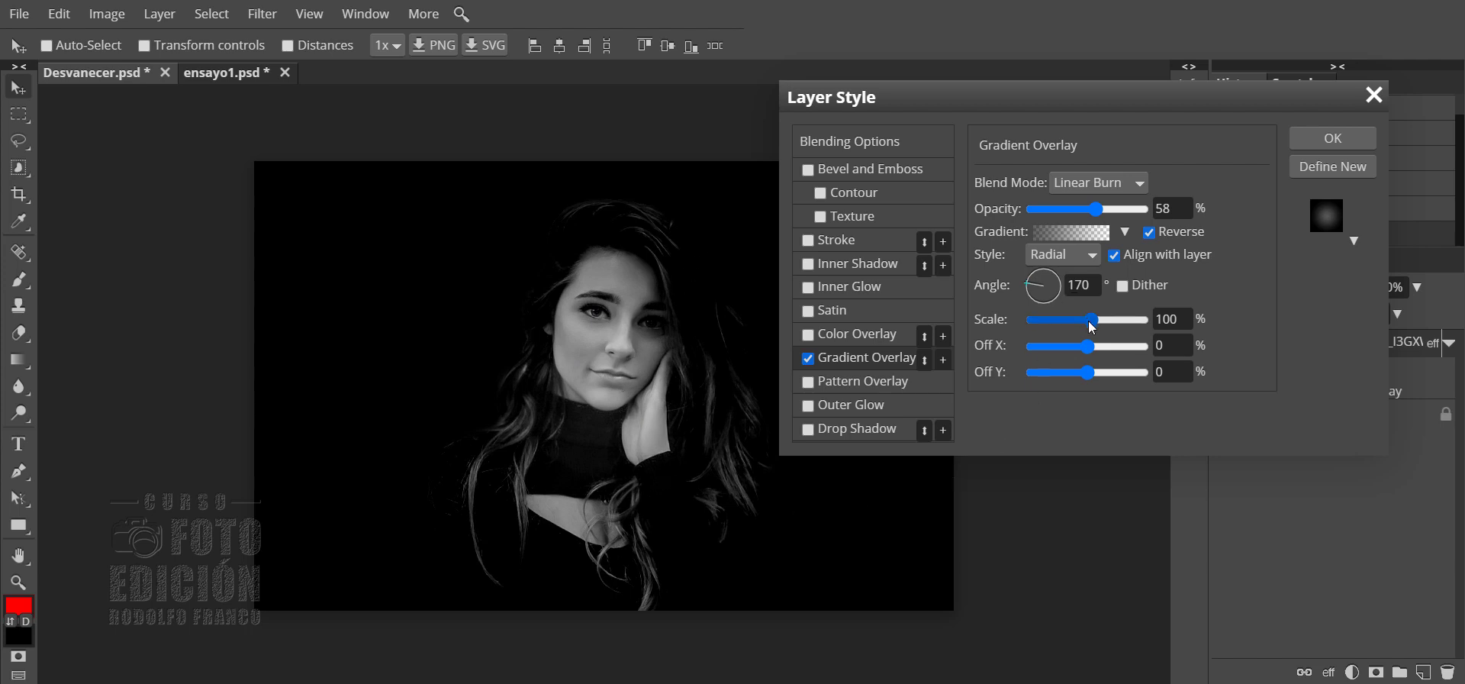
{"action": "left_click_drag", "start_coordinate": [1082, 328], "coordinate": [1096, 324]}
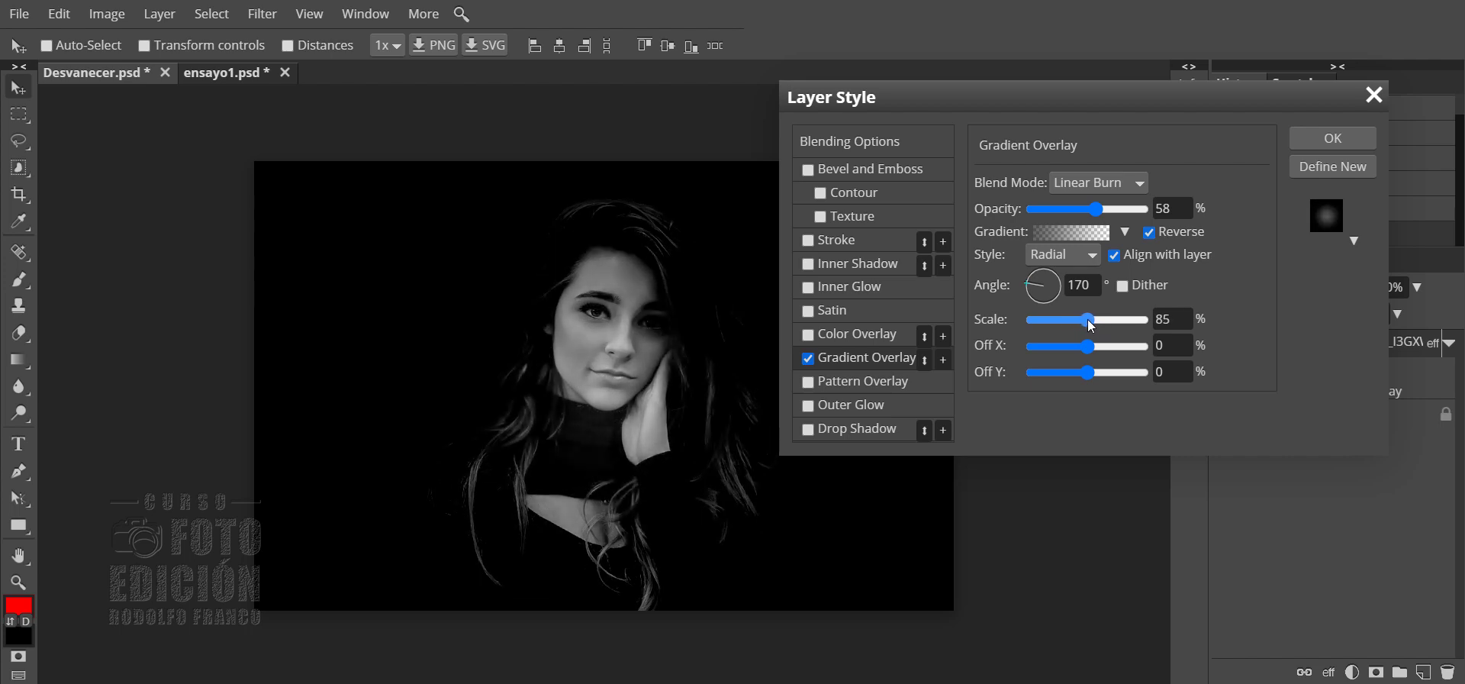
{"action": "left_click", "coordinate": [1088, 255]}
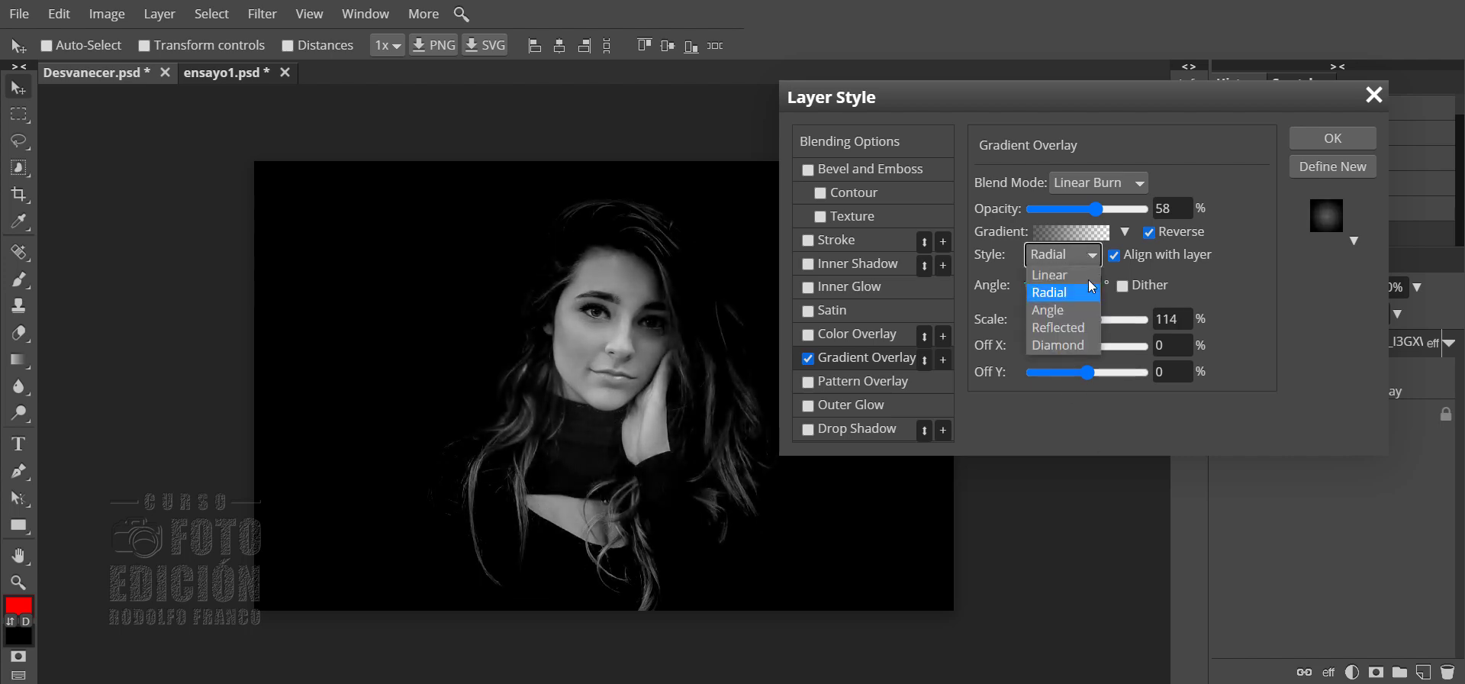
{"action": "left_click", "coordinate": [1071, 309]}
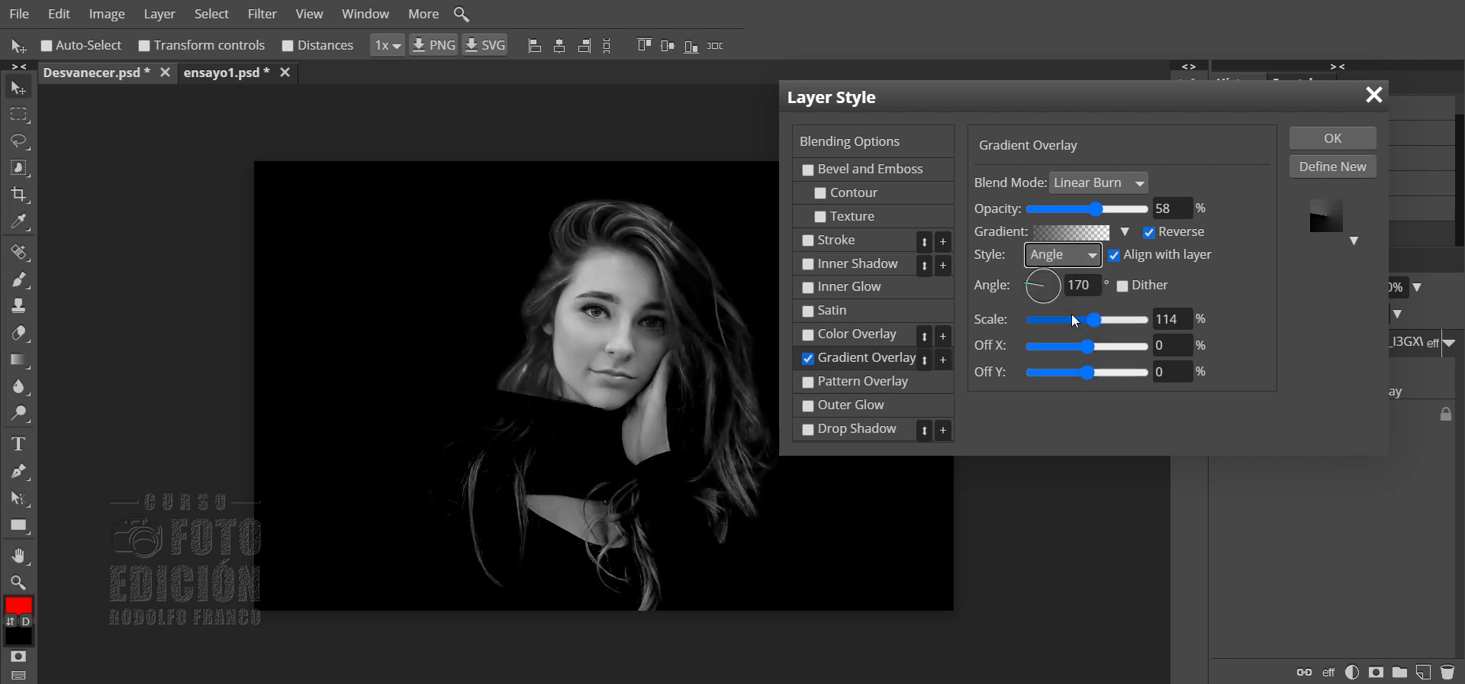
{"action": "left_click", "coordinate": [1149, 232]}
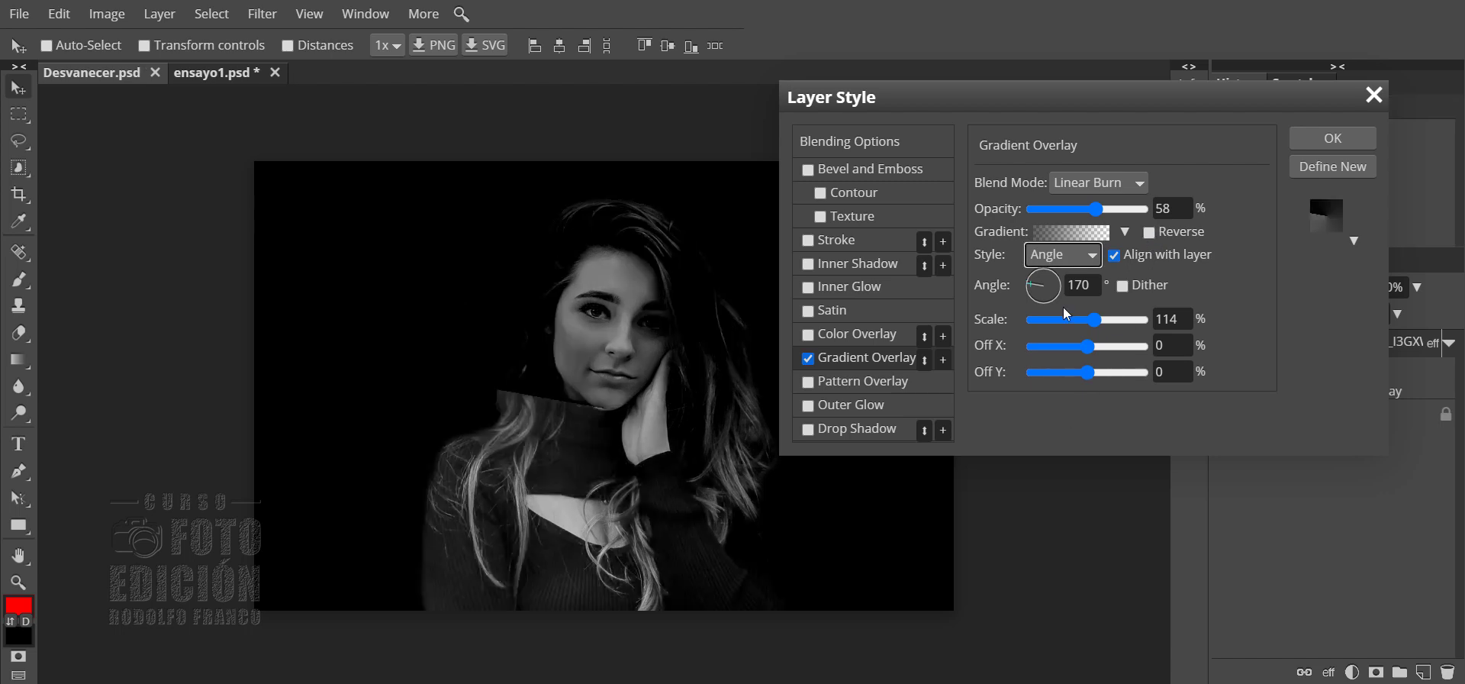
{"action": "left_click", "coordinate": [1029, 286]}
{"action": "left_click_drag", "start_coordinate": [1032, 290], "coordinate": [1059, 309]}
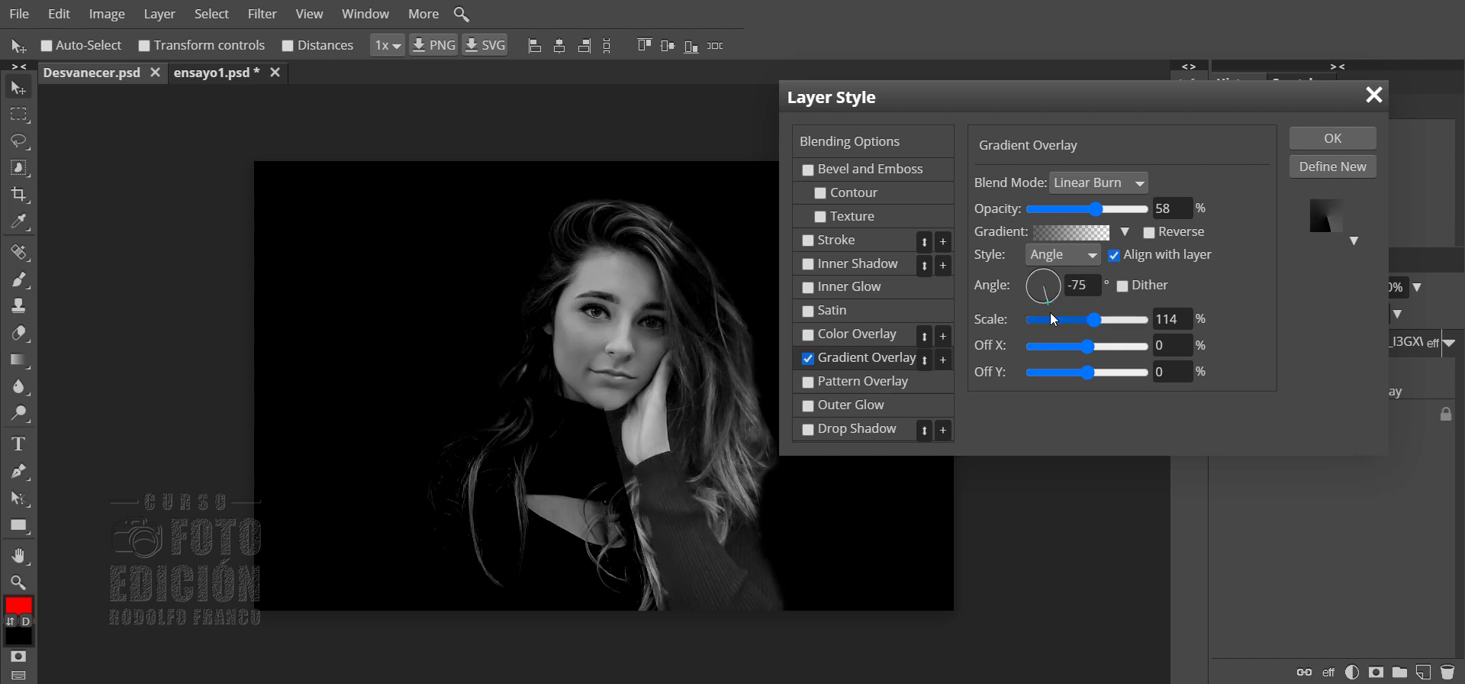
{"action": "mouse_move", "coordinate": [1058, 305]}
{"action": "left_mouse_down"}
{"action": "mouse_move", "coordinate": [1027, 291]}
{"action": "mouse_move", "coordinate": [1060, 298]}
{"action": "left_mouse_up"}
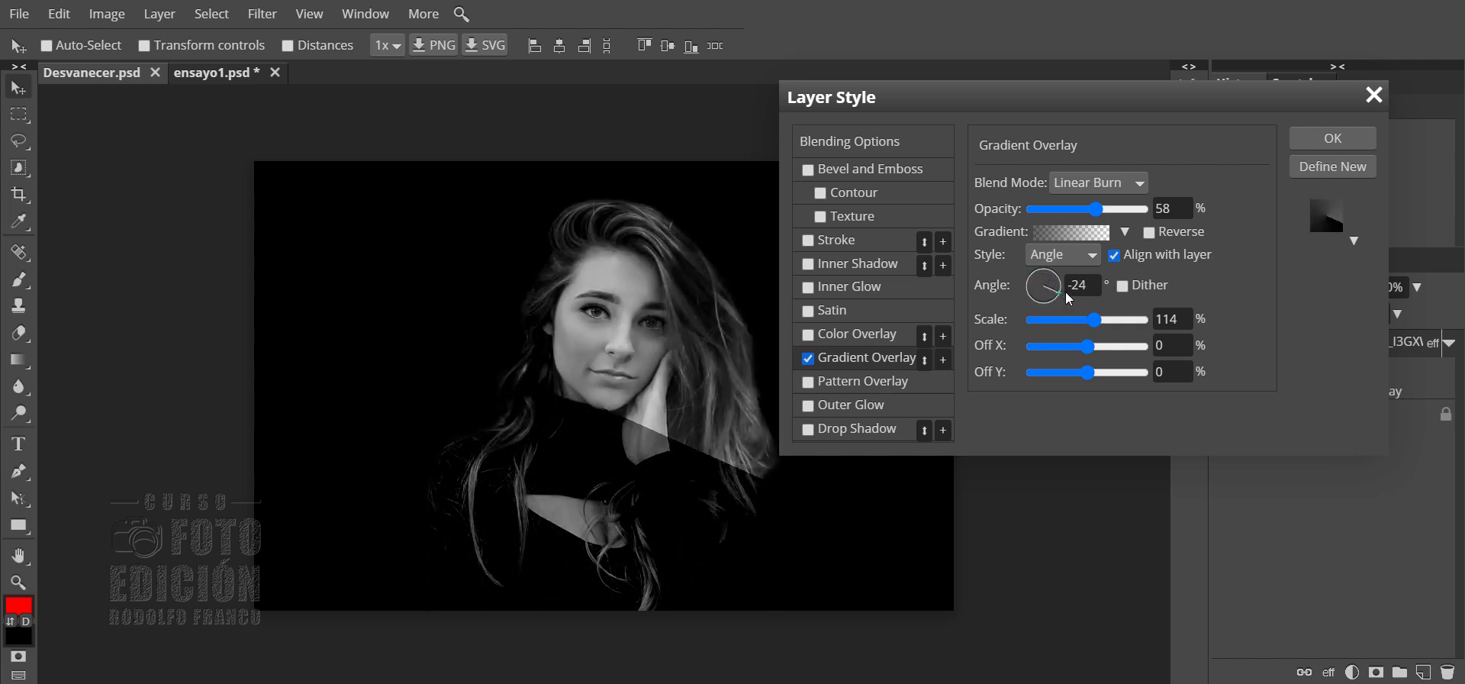
{"action": "left_click", "coordinate": [1091, 256]}
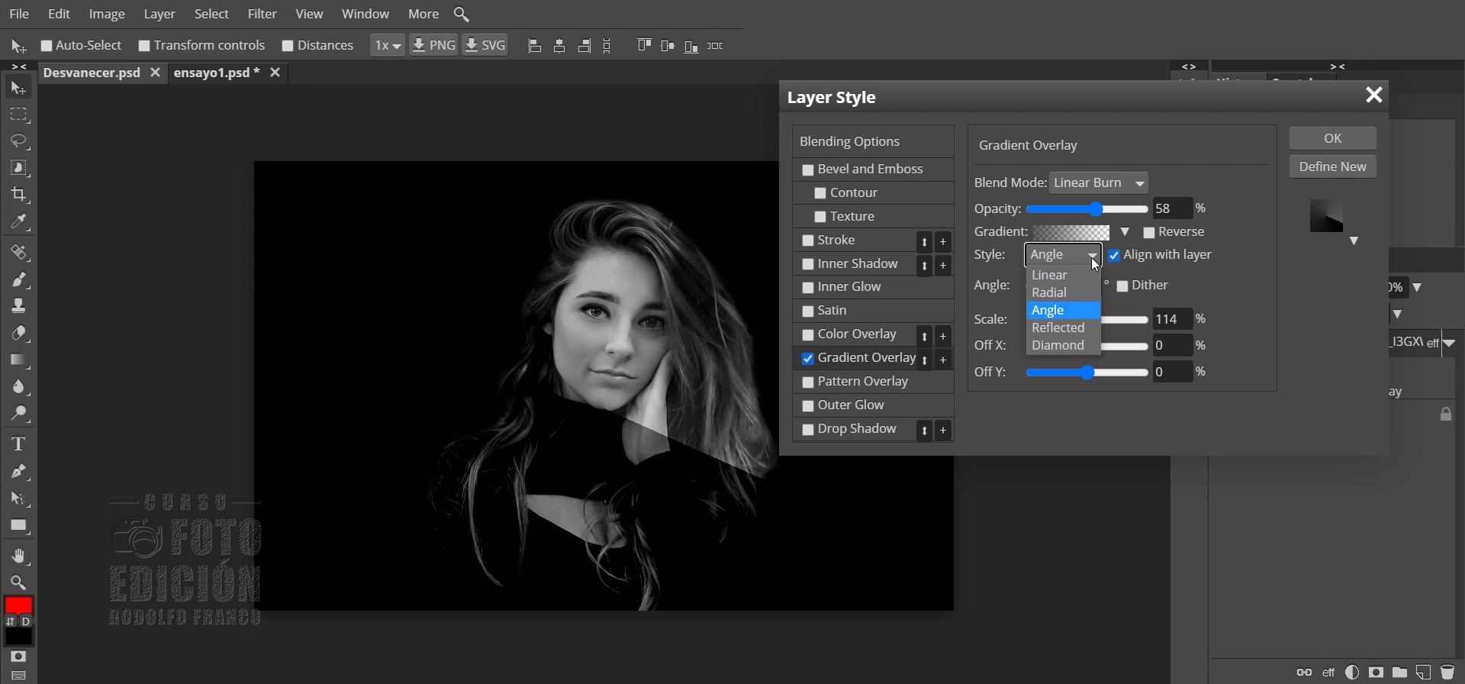
Make the overlay a reversed Reflected gradient: angle 3, scale 63, Off X 11, Off Y -3
{"action": "left_click", "coordinate": [1057, 327]}
{"action": "mouse_move", "coordinate": [1090, 320]}
{"action": "left_mouse_down"}
{"action": "mouse_move", "coordinate": [1071, 320]}
{"action": "mouse_move", "coordinate": [1056, 285]}
{"action": "left_mouse_up"}
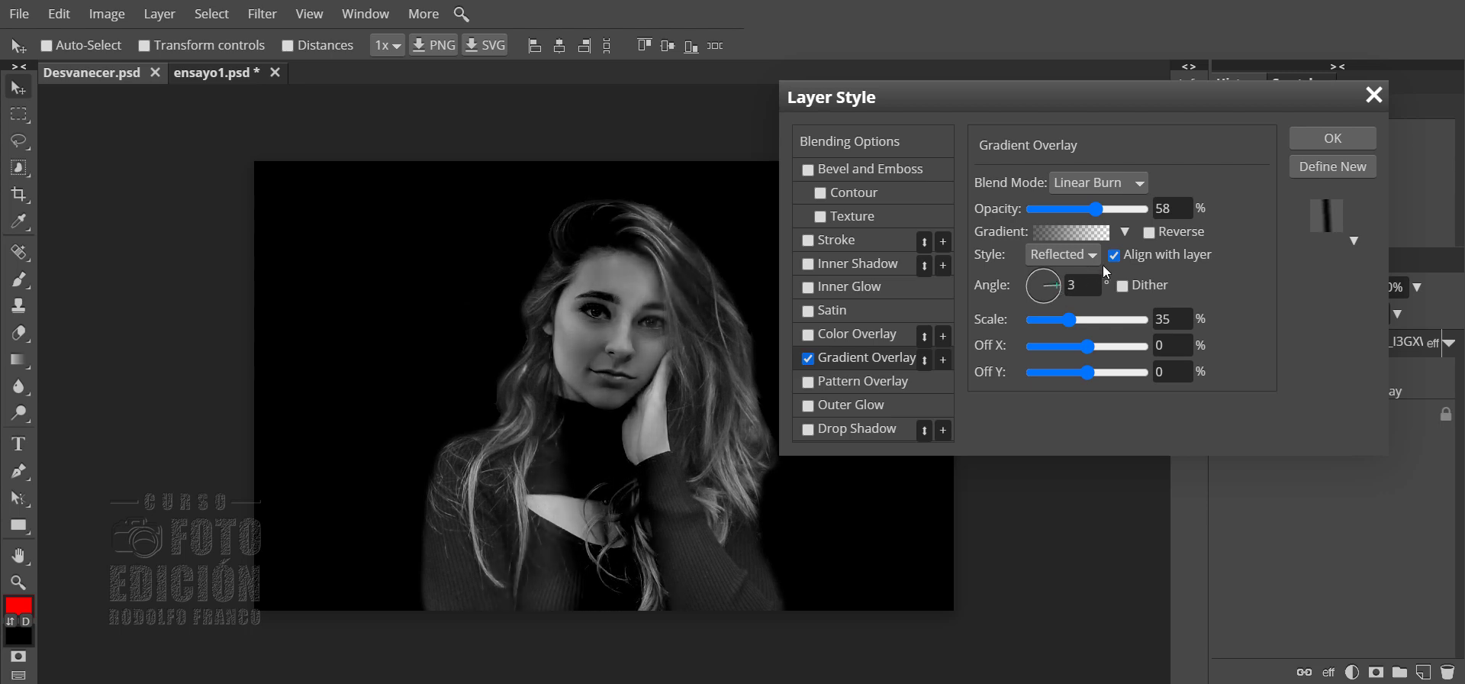
{"action": "left_click", "coordinate": [1149, 233]}
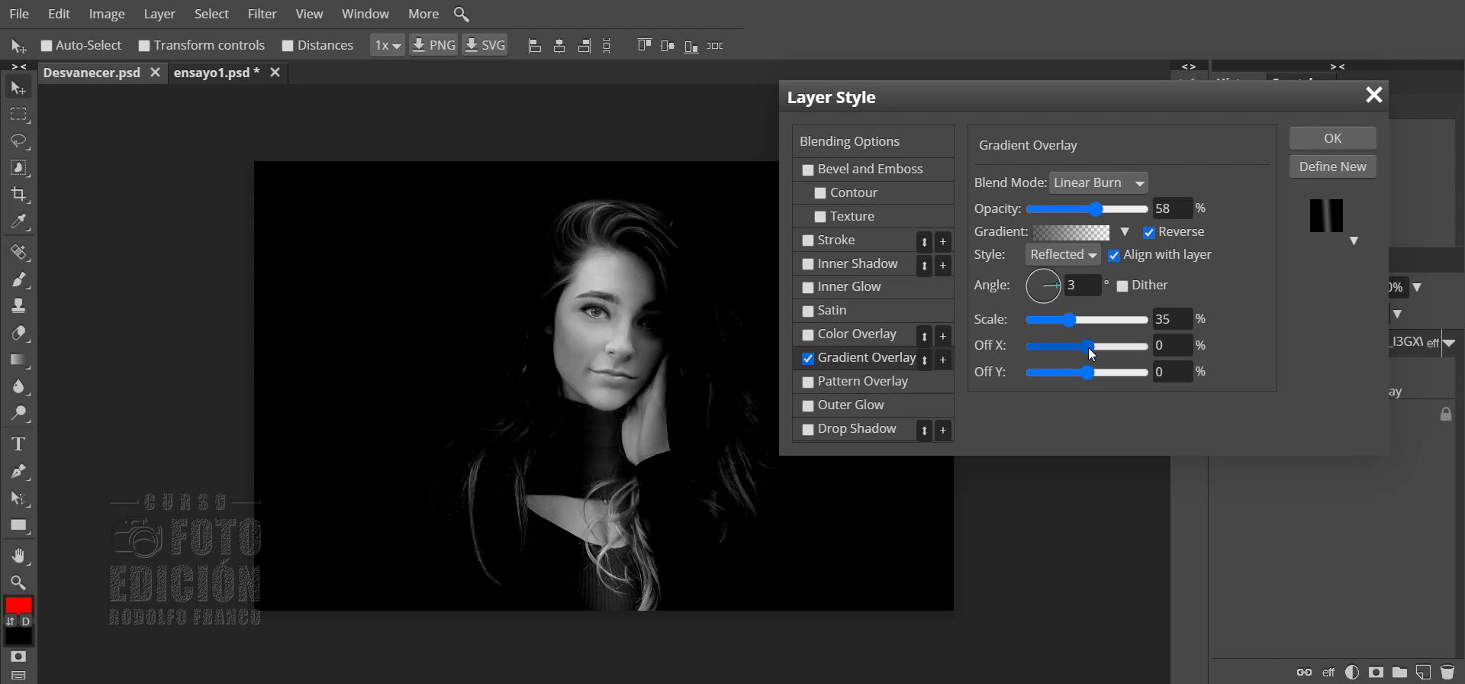
{"action": "mouse_move", "coordinate": [1087, 346]}
{"action": "left_mouse_down"}
{"action": "mouse_move", "coordinate": [1085, 374]}
{"action": "mouse_move", "coordinate": [1088, 350]}
{"action": "left_mouse_up"}
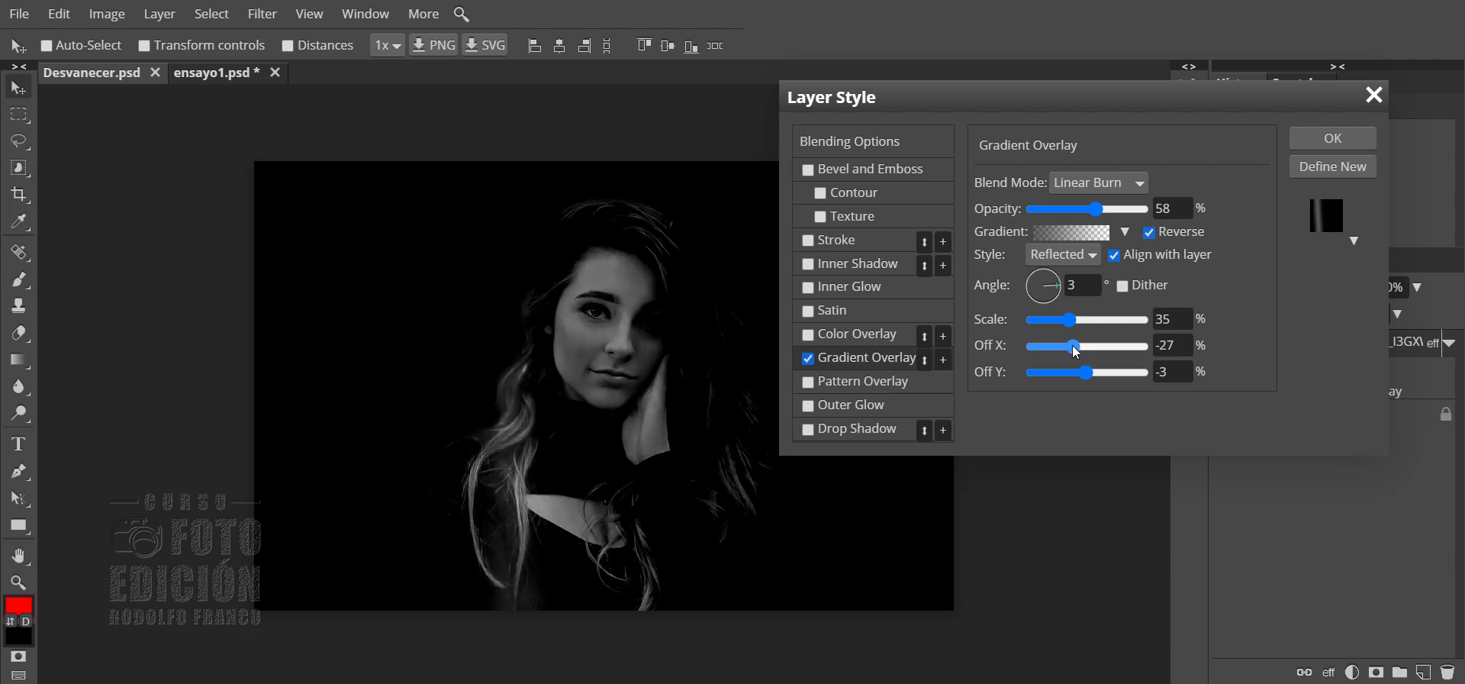
{"action": "left_click_drag", "start_coordinate": [1099, 344], "coordinate": [1097, 340]}
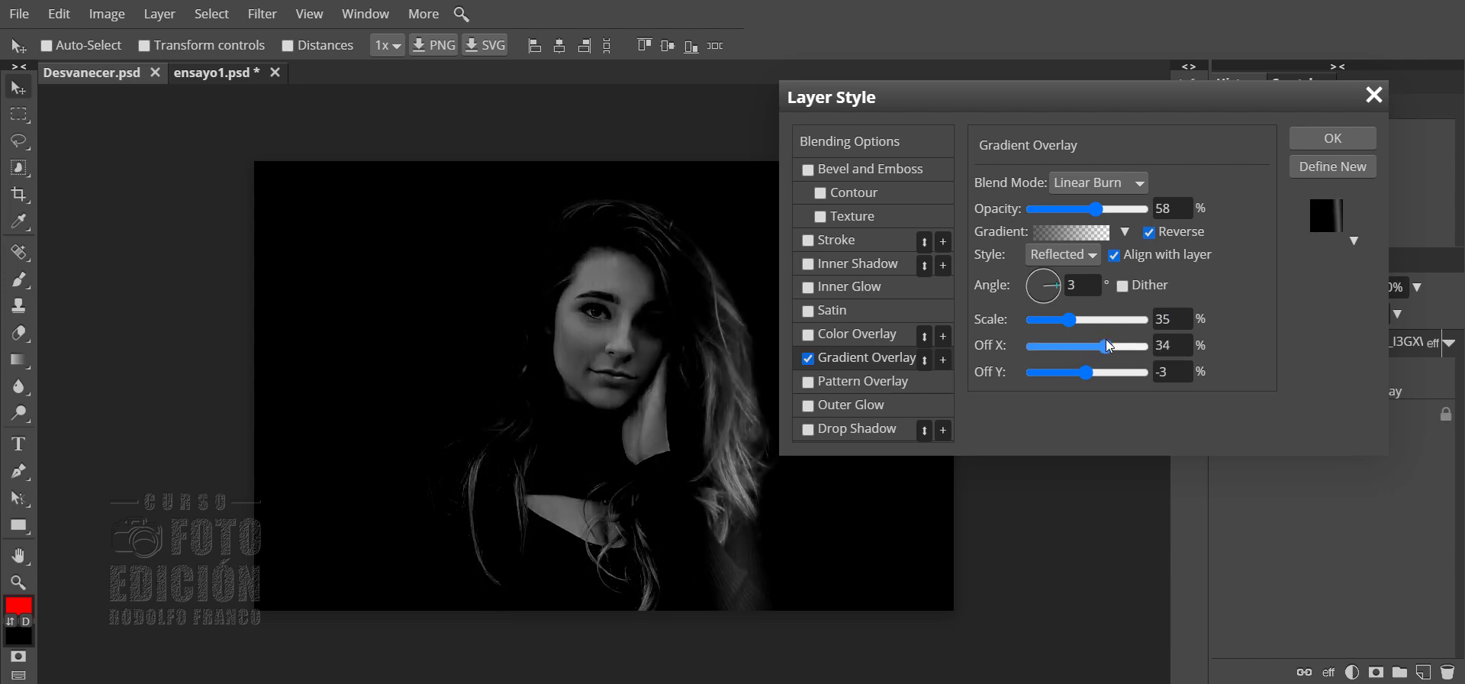
{"action": "left_click_drag", "start_coordinate": [1069, 319], "coordinate": [1084, 328]}
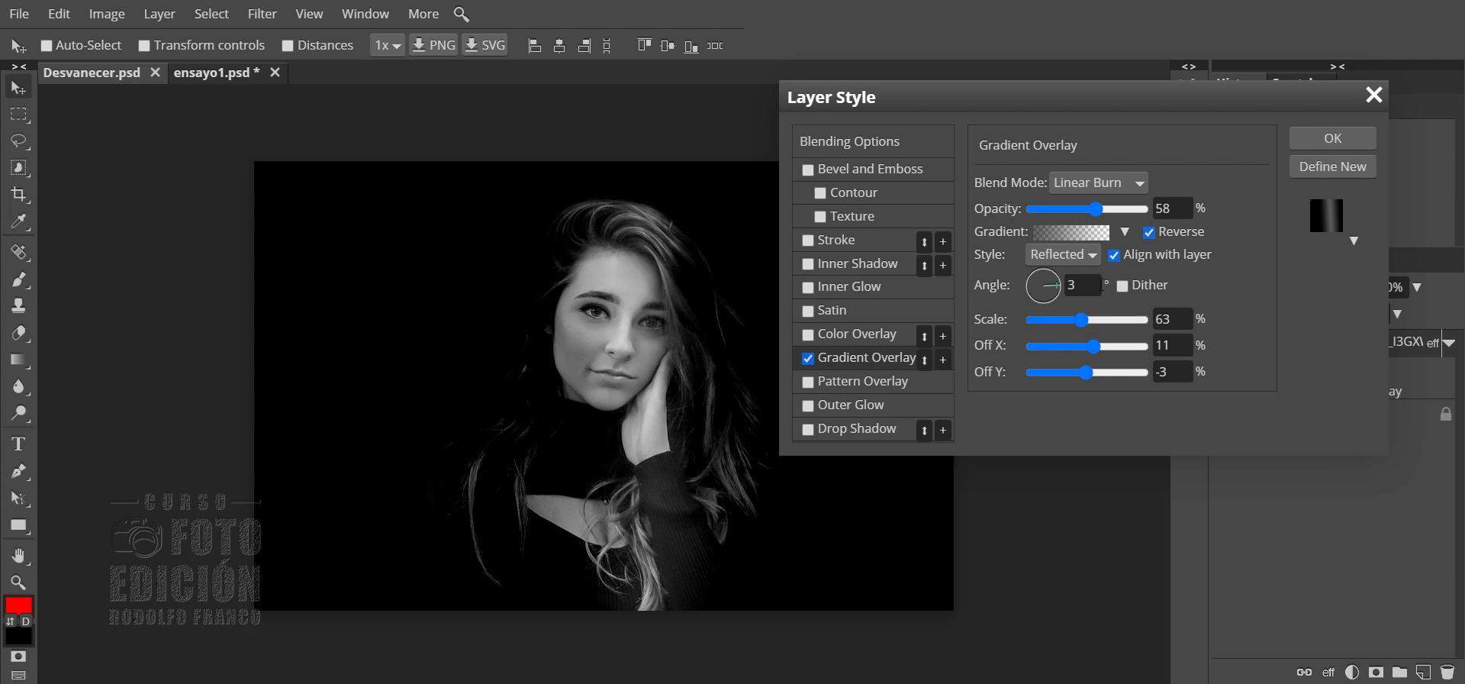
Switch the overlay to a Diamond gradient at 50% scale with -20% vertical offset
{"action": "left_click", "coordinate": [1096, 255]}
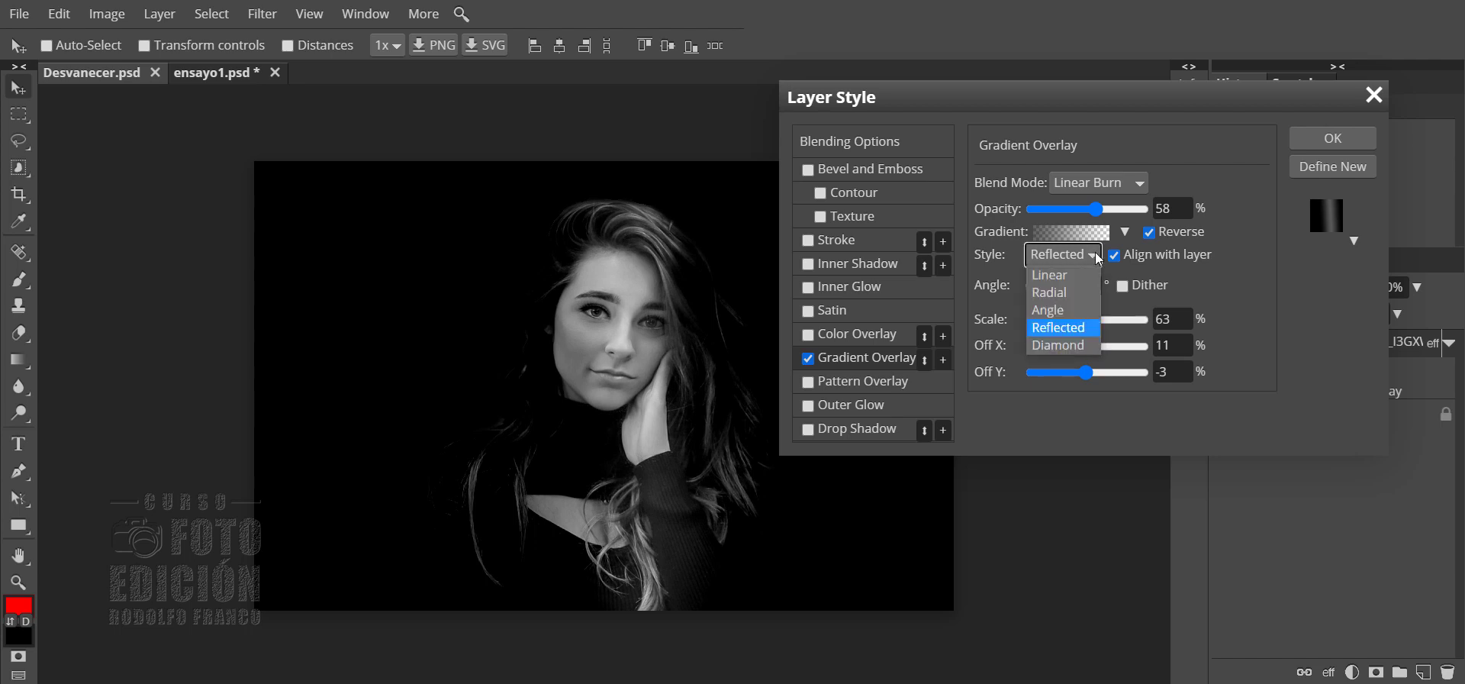
{"action": "left_click", "coordinate": [1063, 346]}
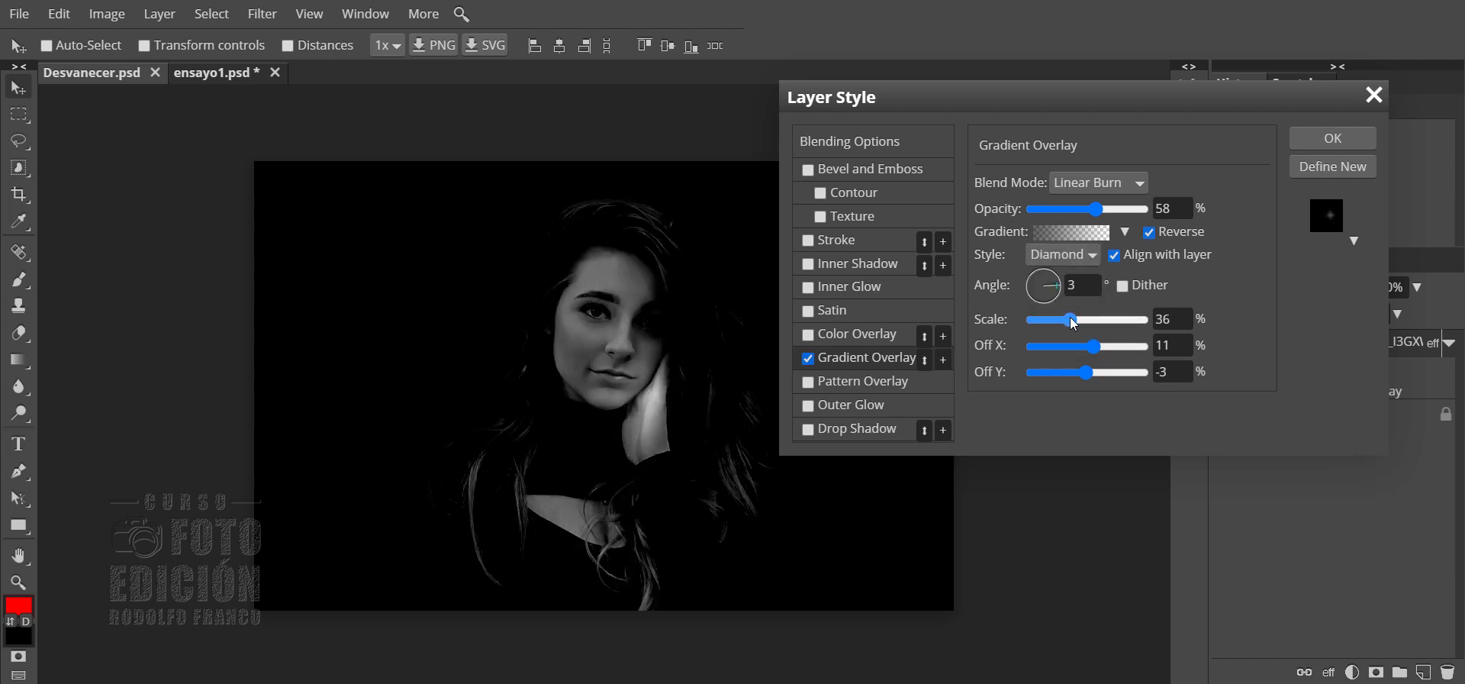
{"action": "left_click_drag", "start_coordinate": [1083, 318], "coordinate": [1082, 323]}
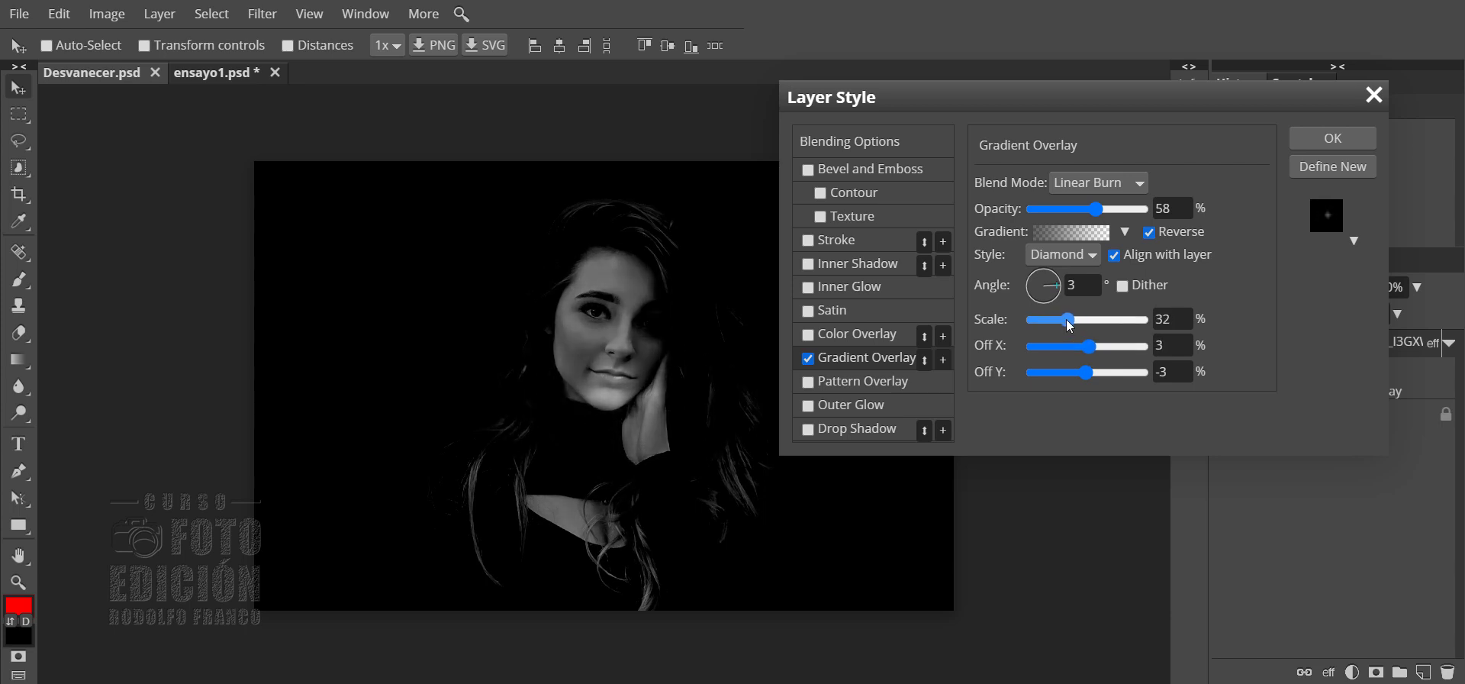
{"action": "left_click_drag", "start_coordinate": [1082, 323], "coordinate": [1083, 320]}
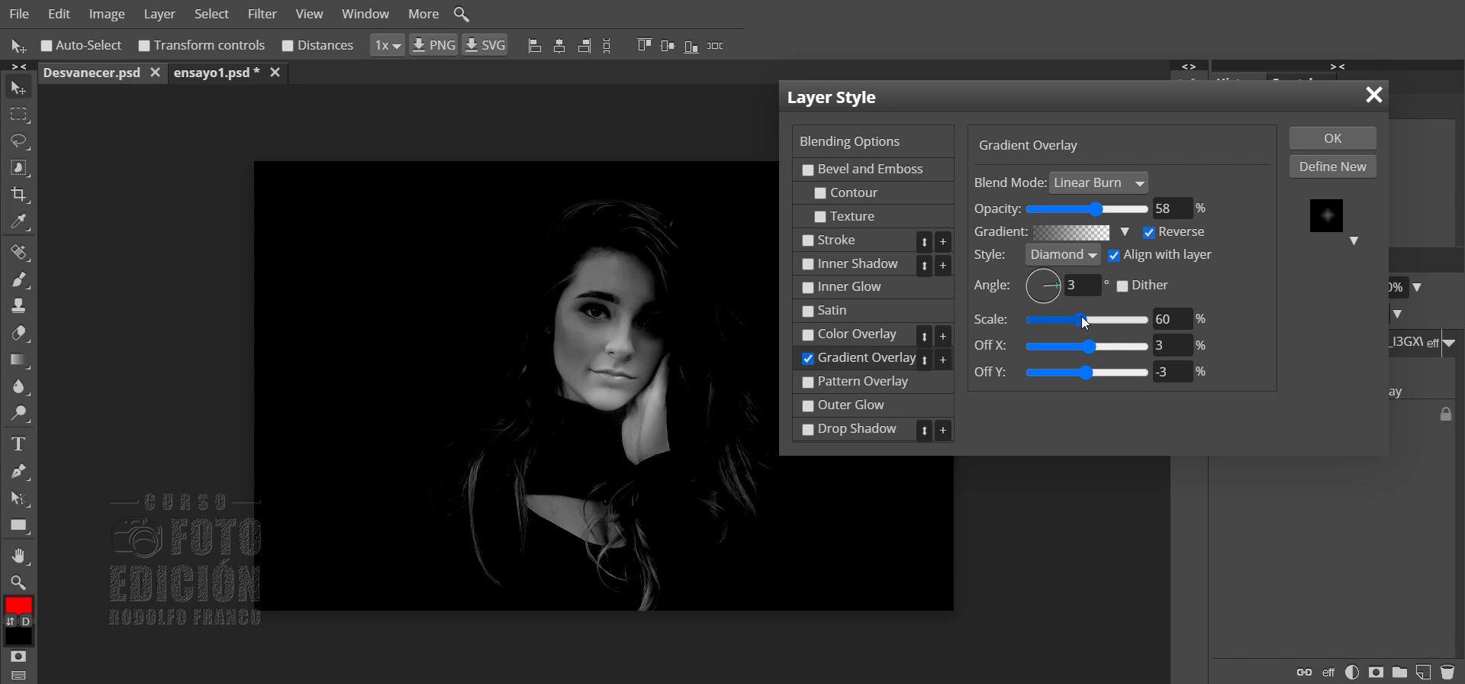
{"action": "left_click_drag", "start_coordinate": [1079, 320], "coordinate": [1077, 320]}
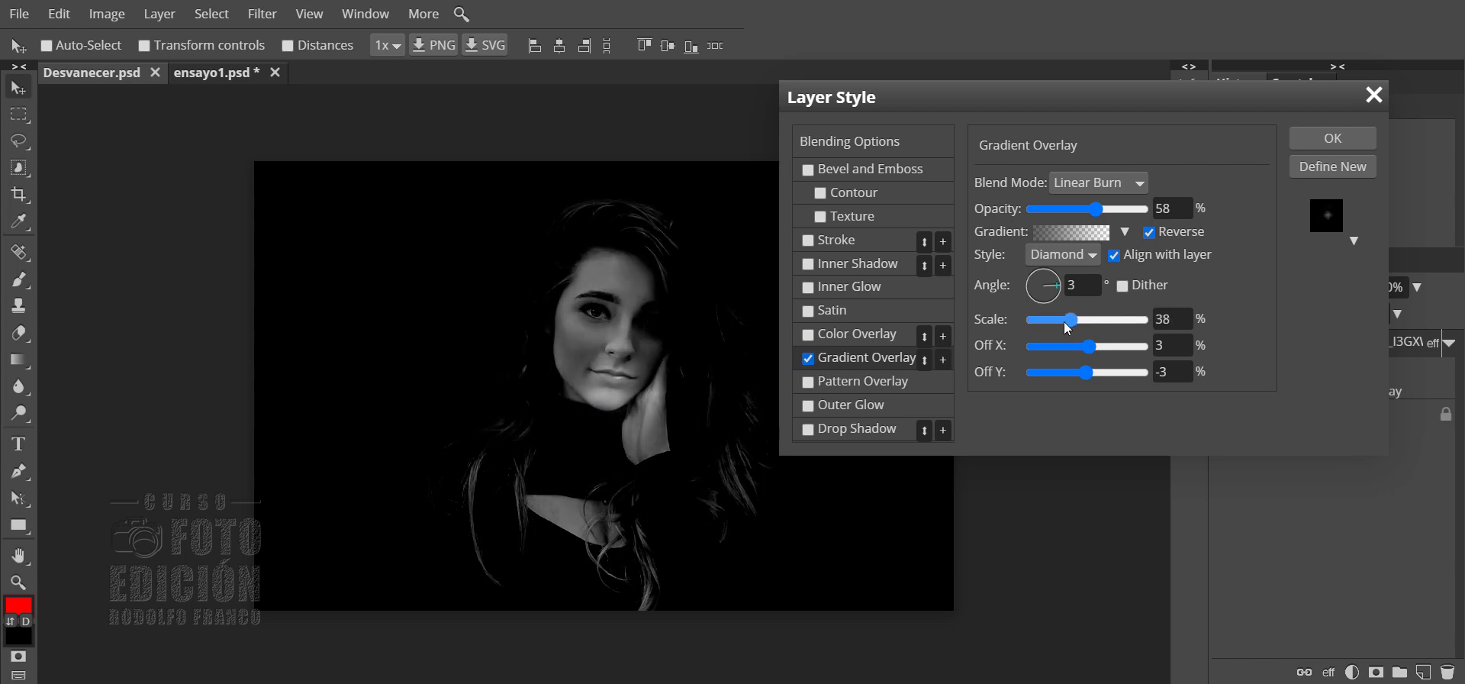
{"action": "left_click_drag", "start_coordinate": [1087, 370], "coordinate": [1077, 372]}
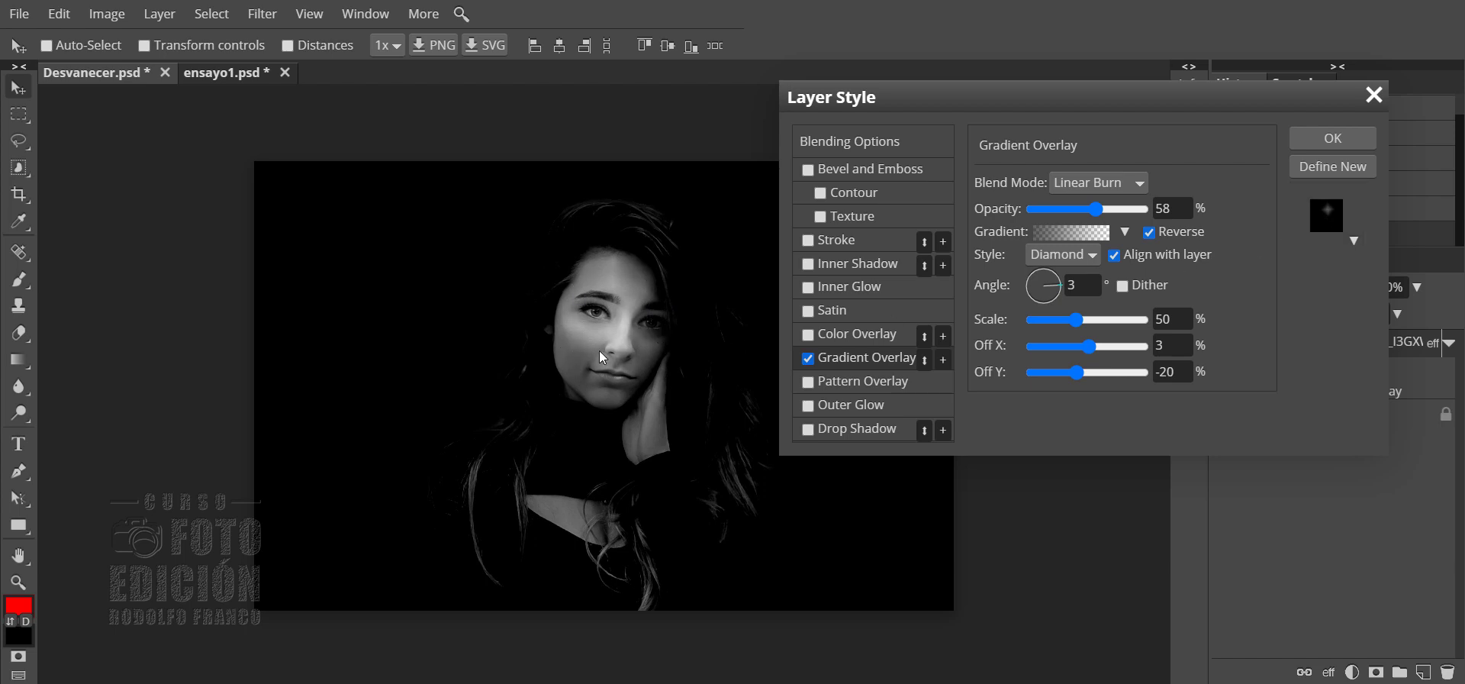
Turn on Align with layer for the diamond gradient overlay
{"action": "left_click", "coordinate": [1114, 256]}
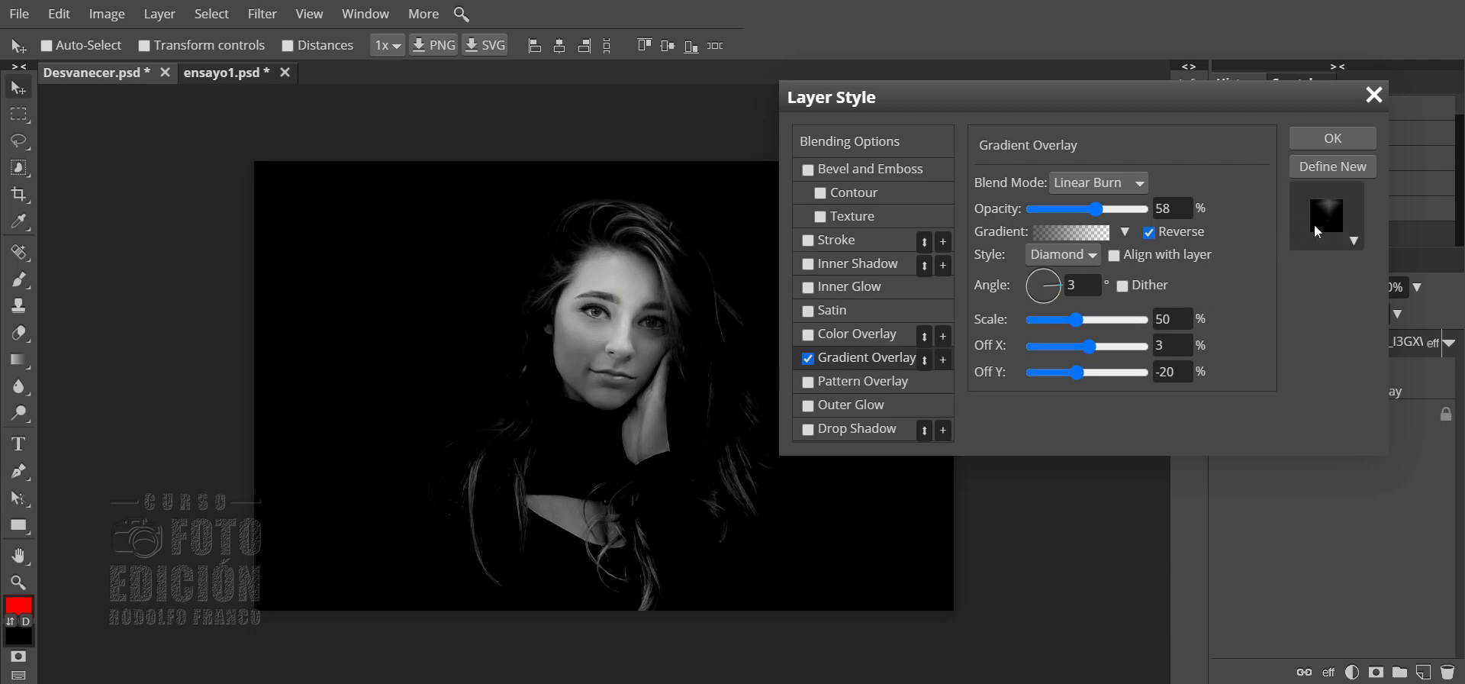
{"action": "left_click", "coordinate": [1114, 256]}
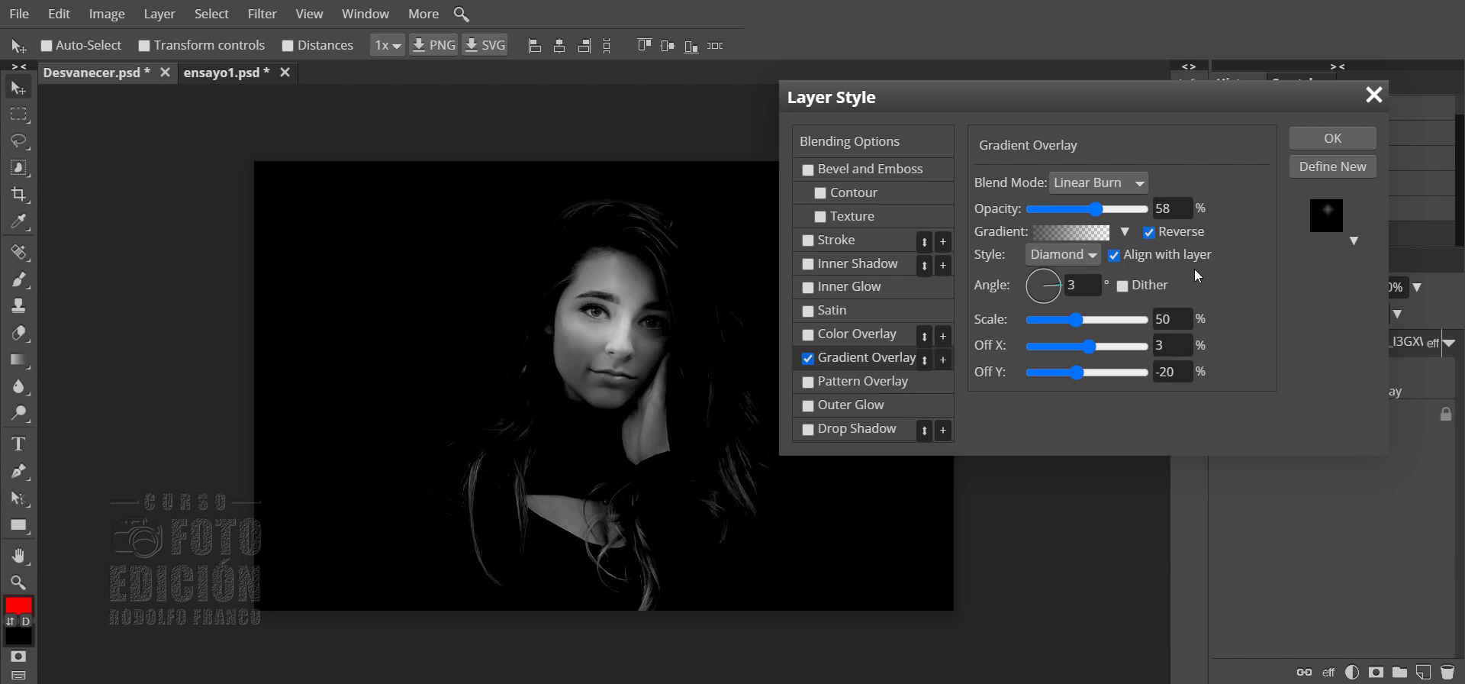
{"action": "left_click", "coordinate": [1091, 255]}
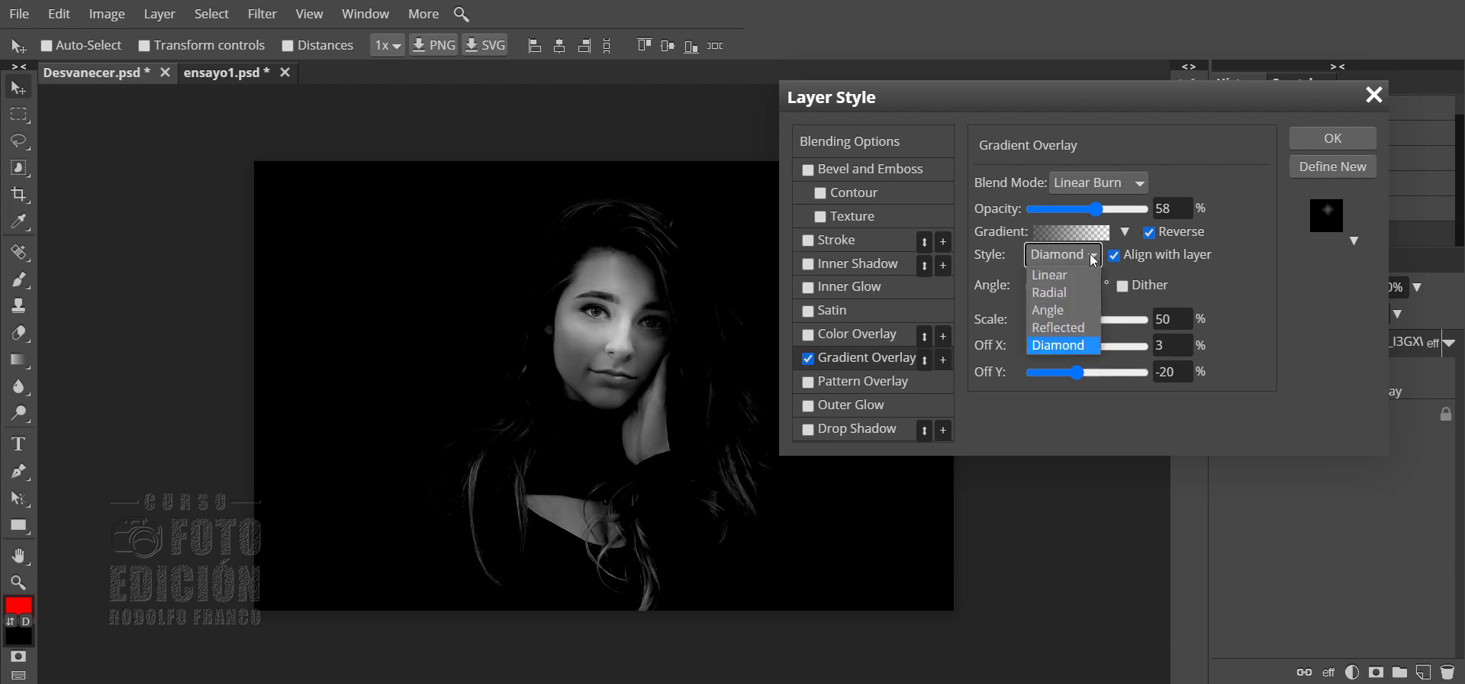
Make the overlay Linear with the red-to-transparent preset, opened in the Gradient Editor
{"action": "left_click", "coordinate": [1056, 273]}
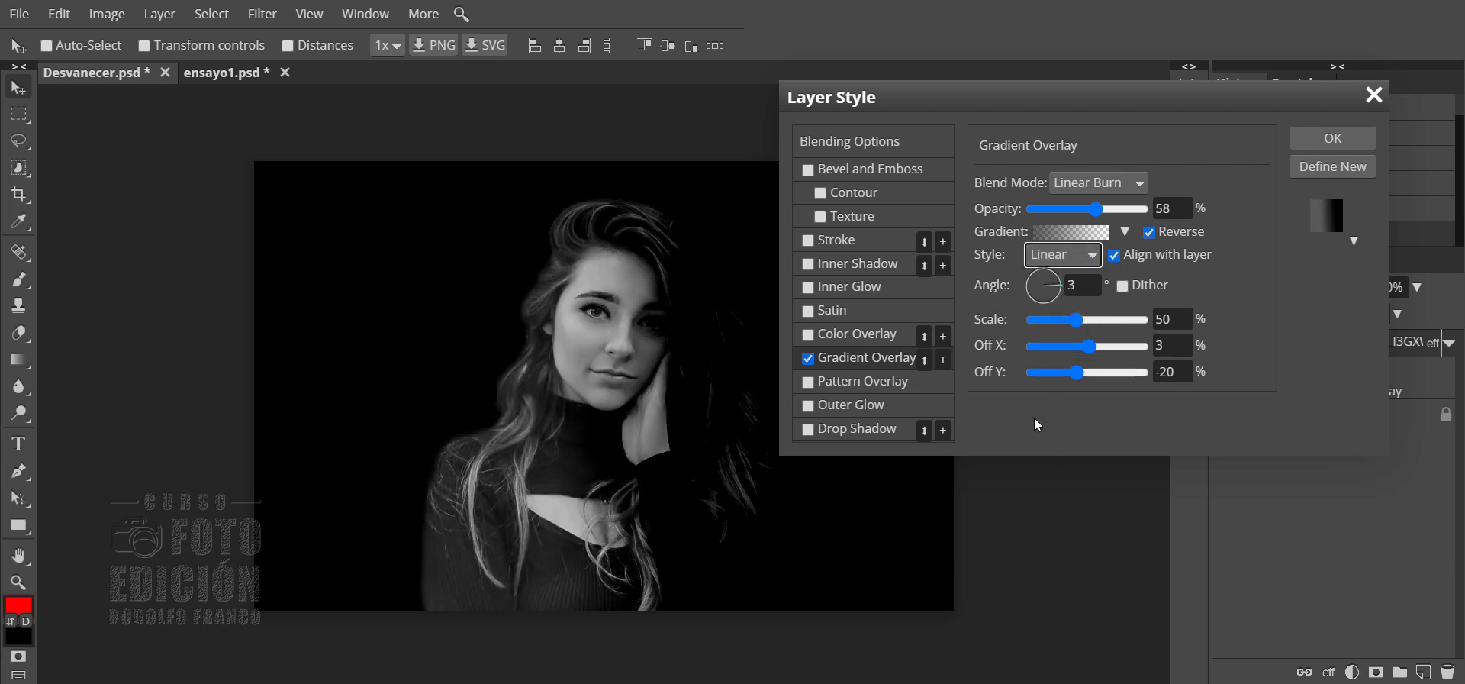
{"action": "left_click", "coordinate": [1125, 233]}
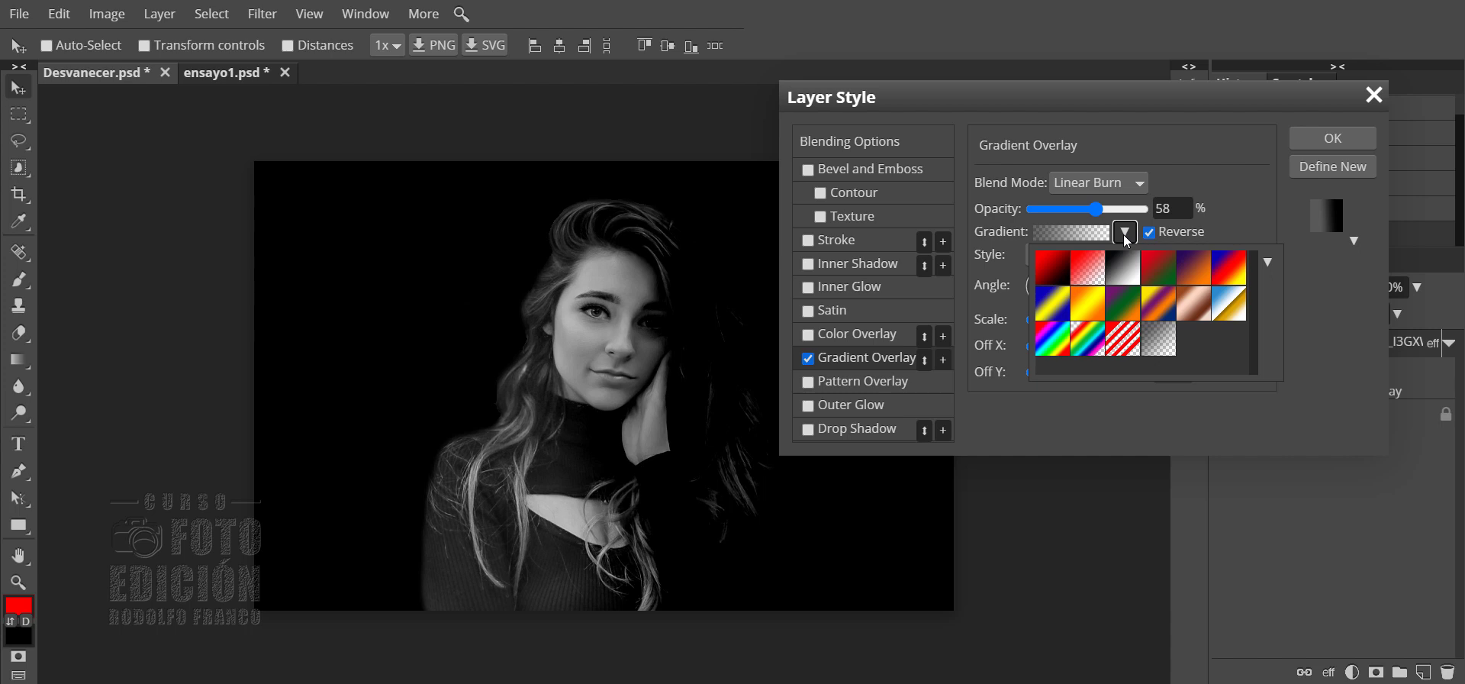
{"action": "left_click", "coordinate": [1087, 267]}
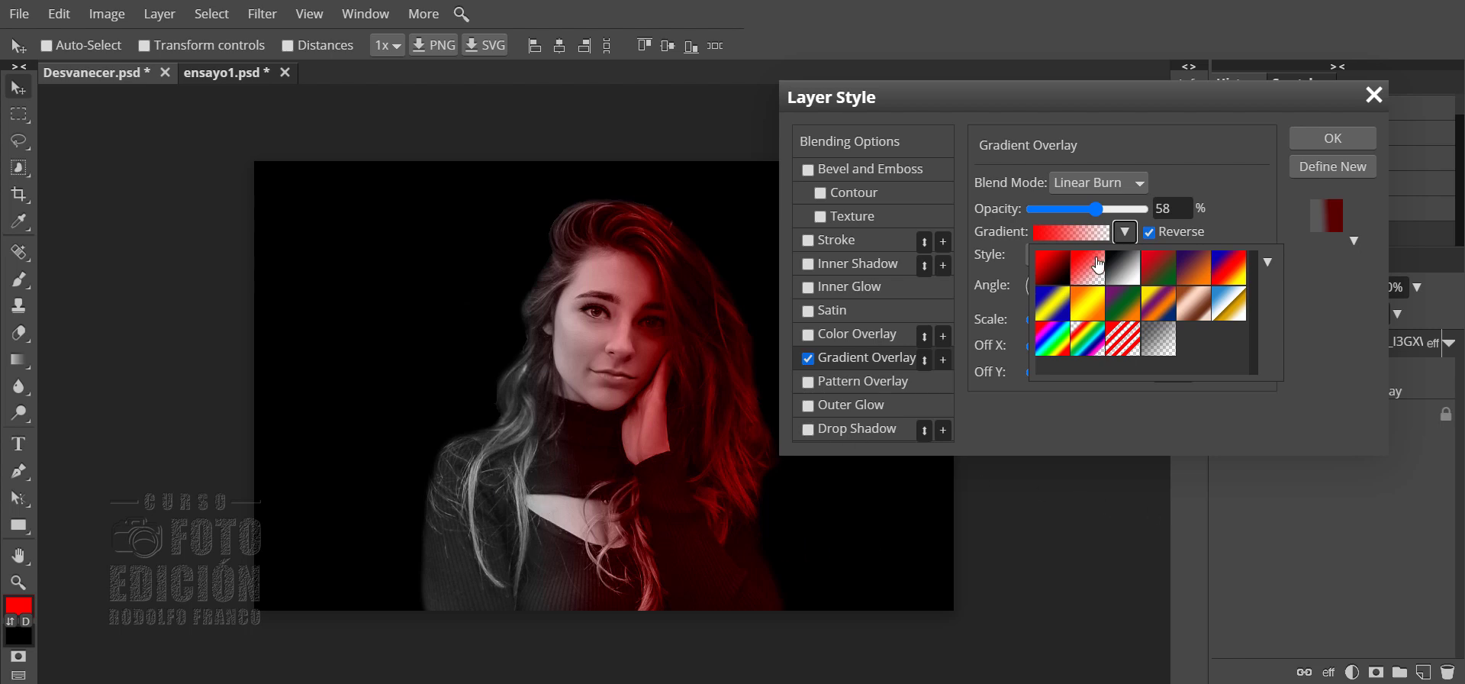
{"action": "left_click", "coordinate": [1060, 230]}
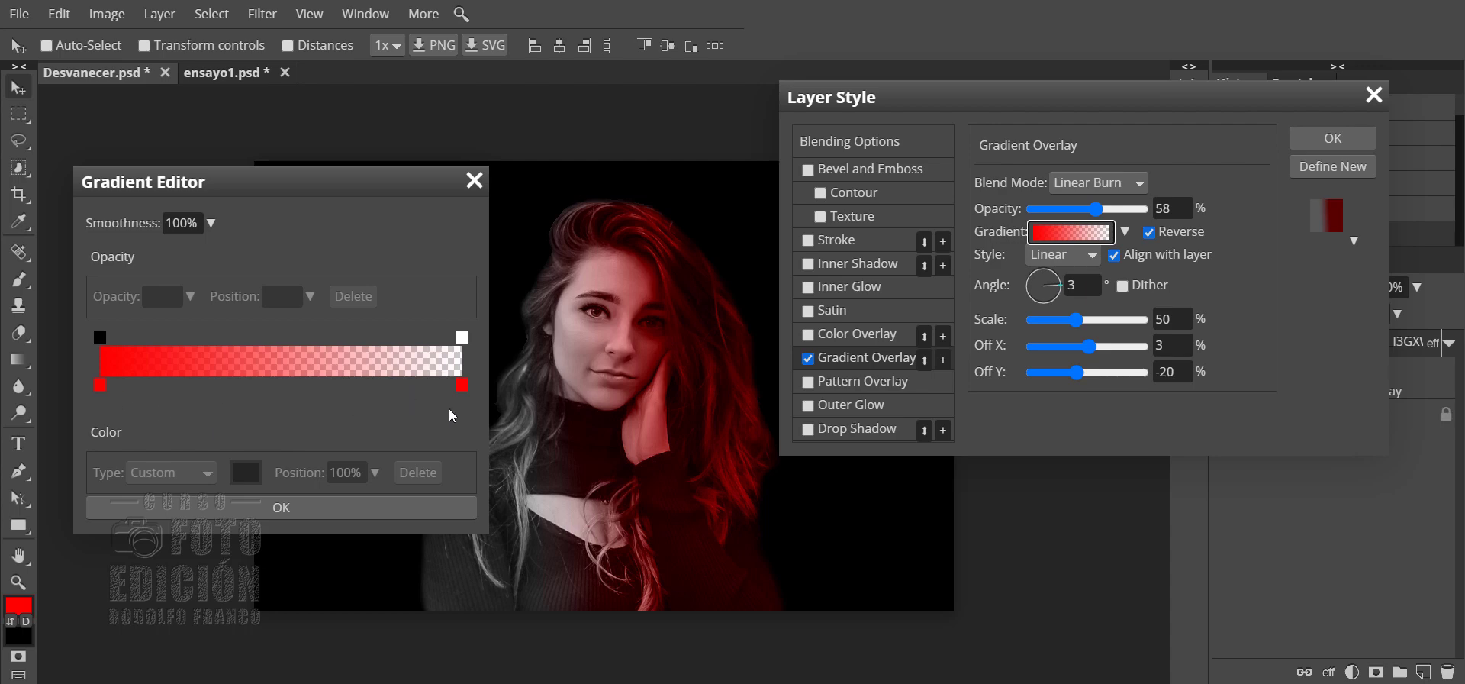
Change both overlay gradient colour stops from red to black, making a black-to-transparent gradient
{"action": "left_click", "coordinate": [99, 386]}
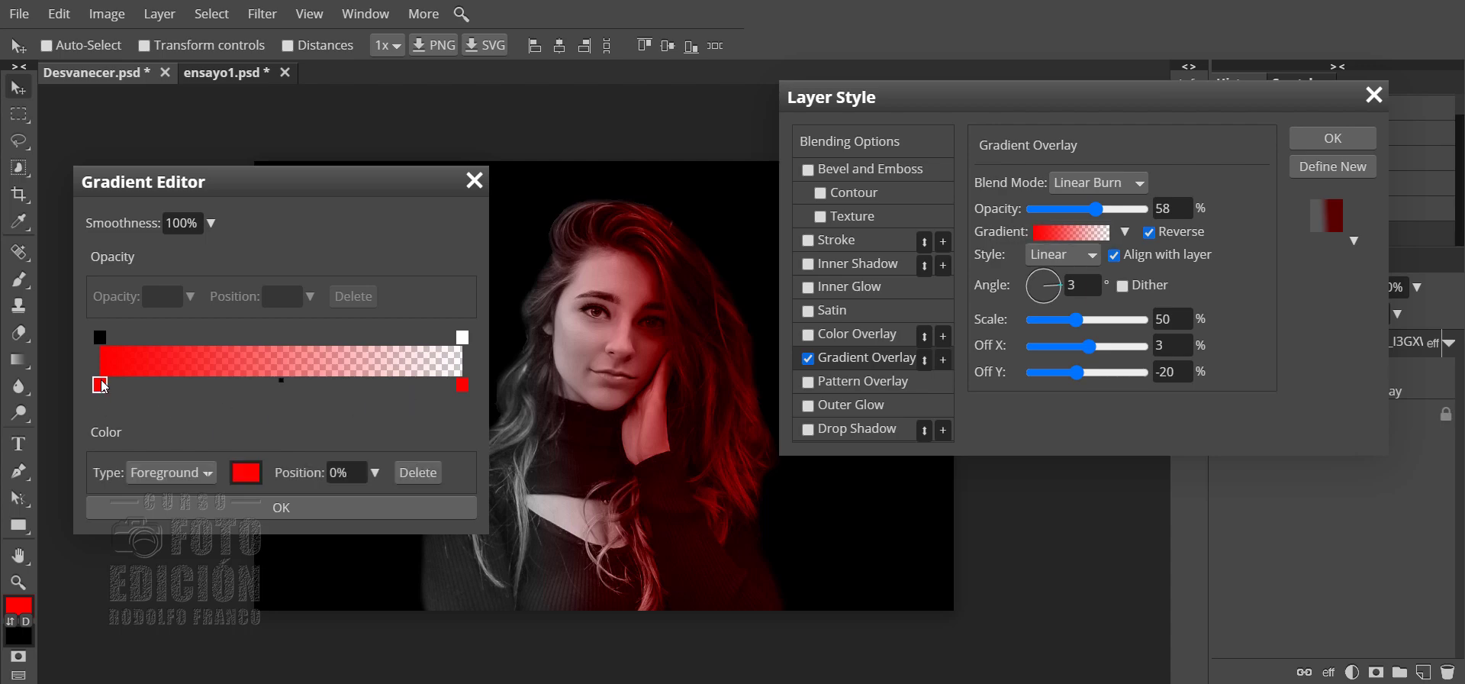
{"action": "left_click", "coordinate": [245, 472]}
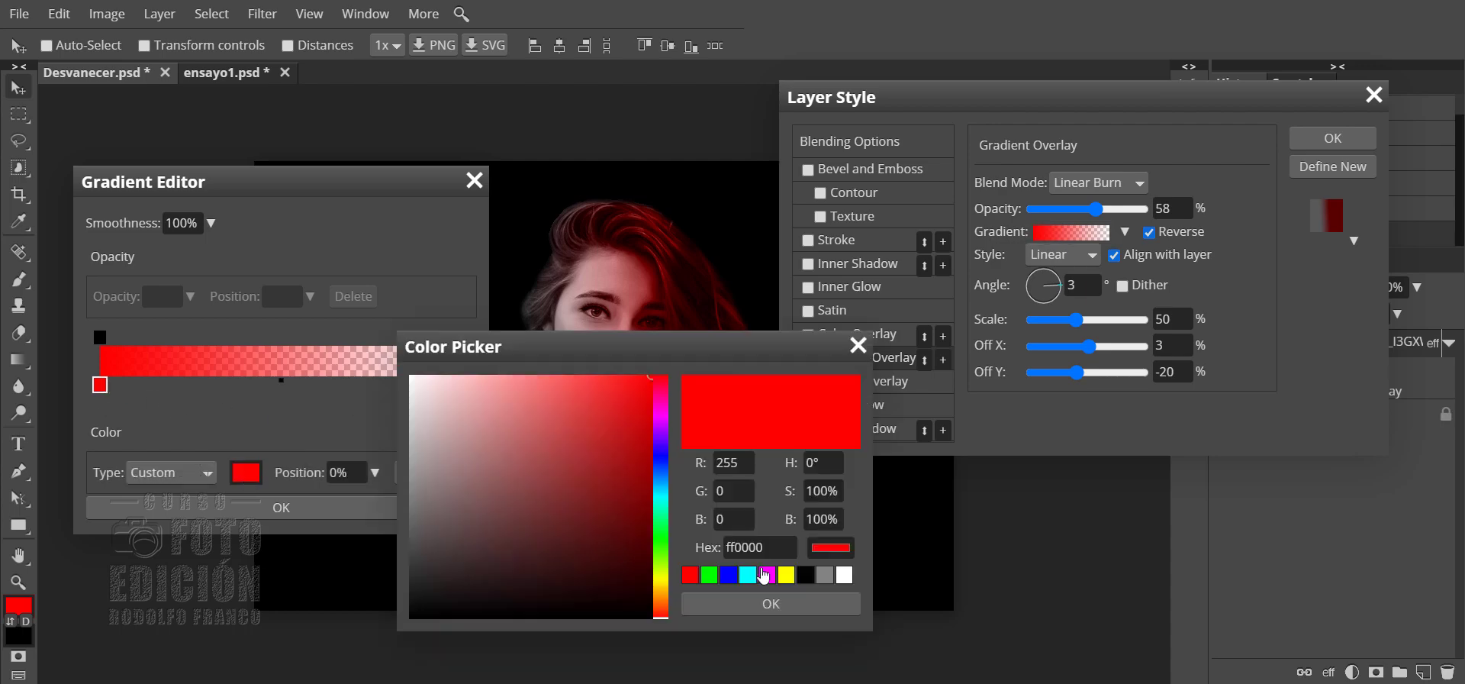
{"action": "left_click", "coordinate": [805, 576]}
{"action": "left_click", "coordinate": [778, 606]}
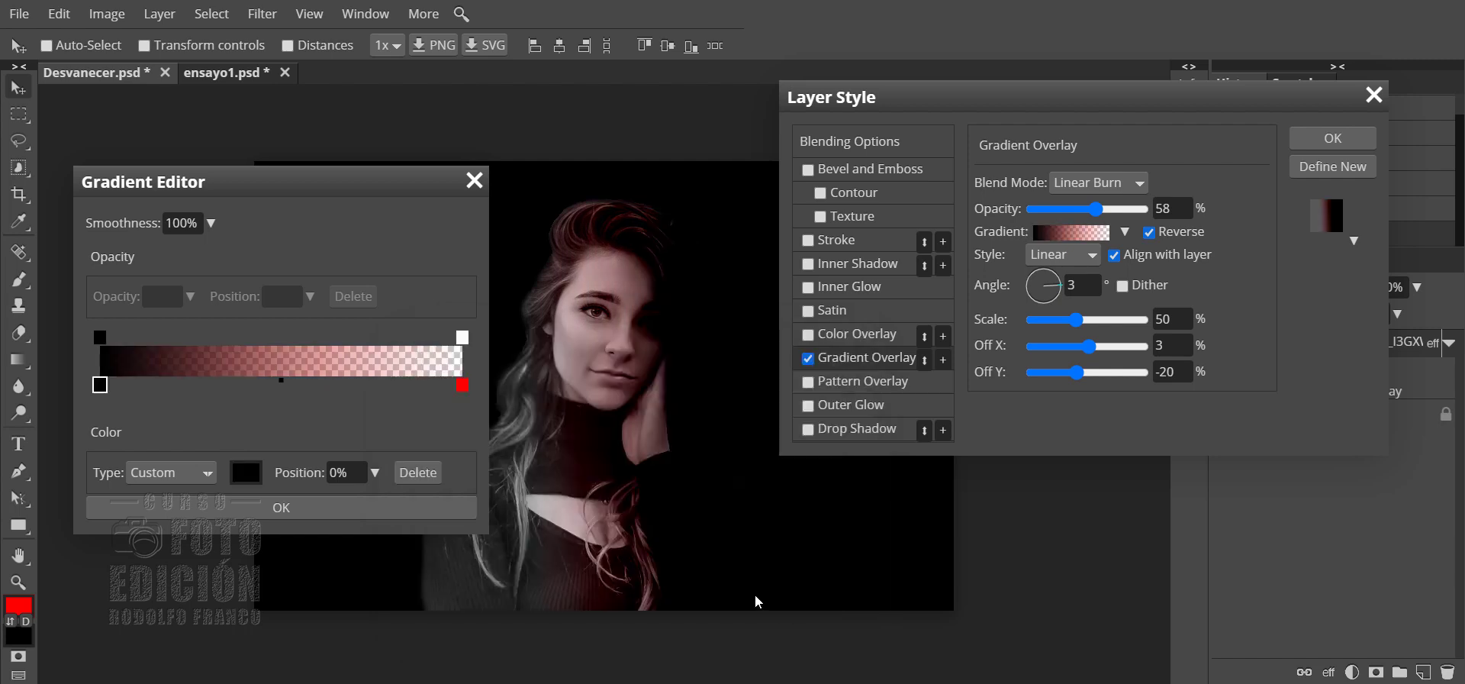
{"action": "left_click", "coordinate": [462, 385]}
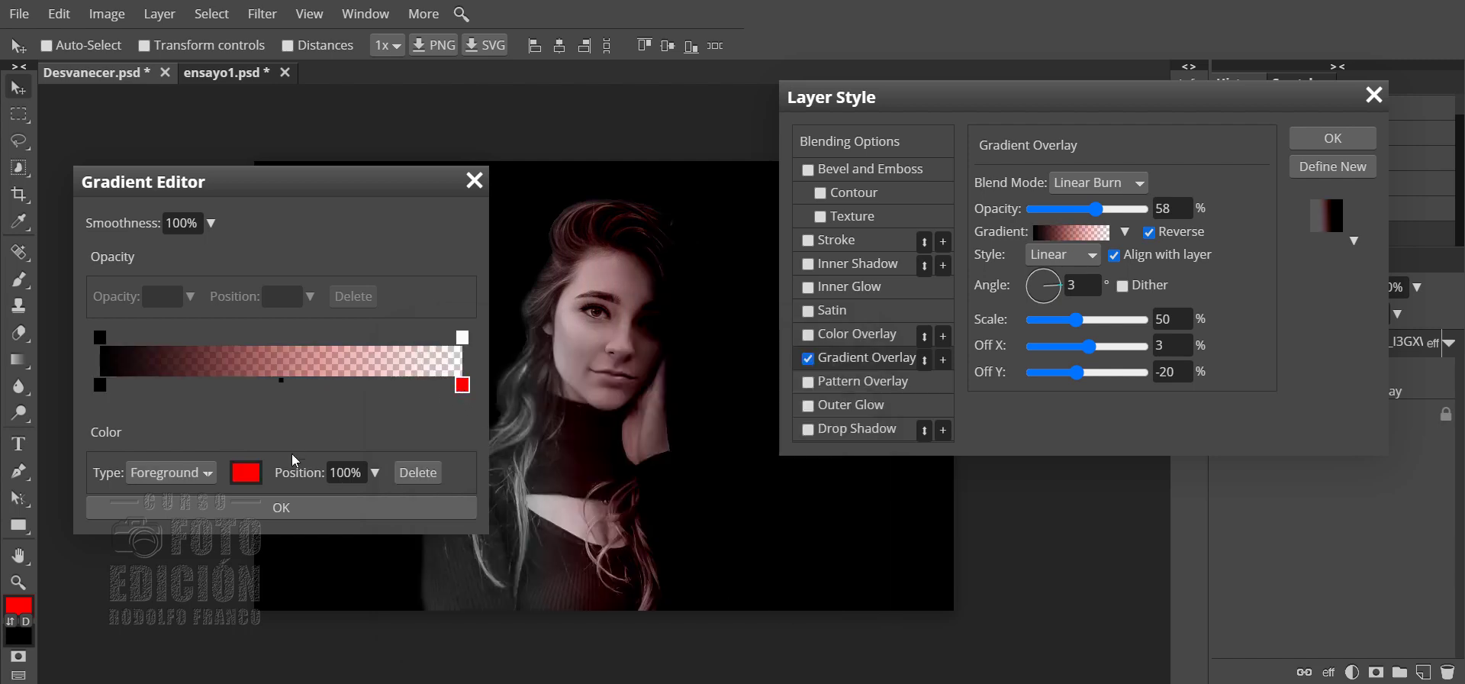
{"action": "left_click", "coordinate": [244, 473]}
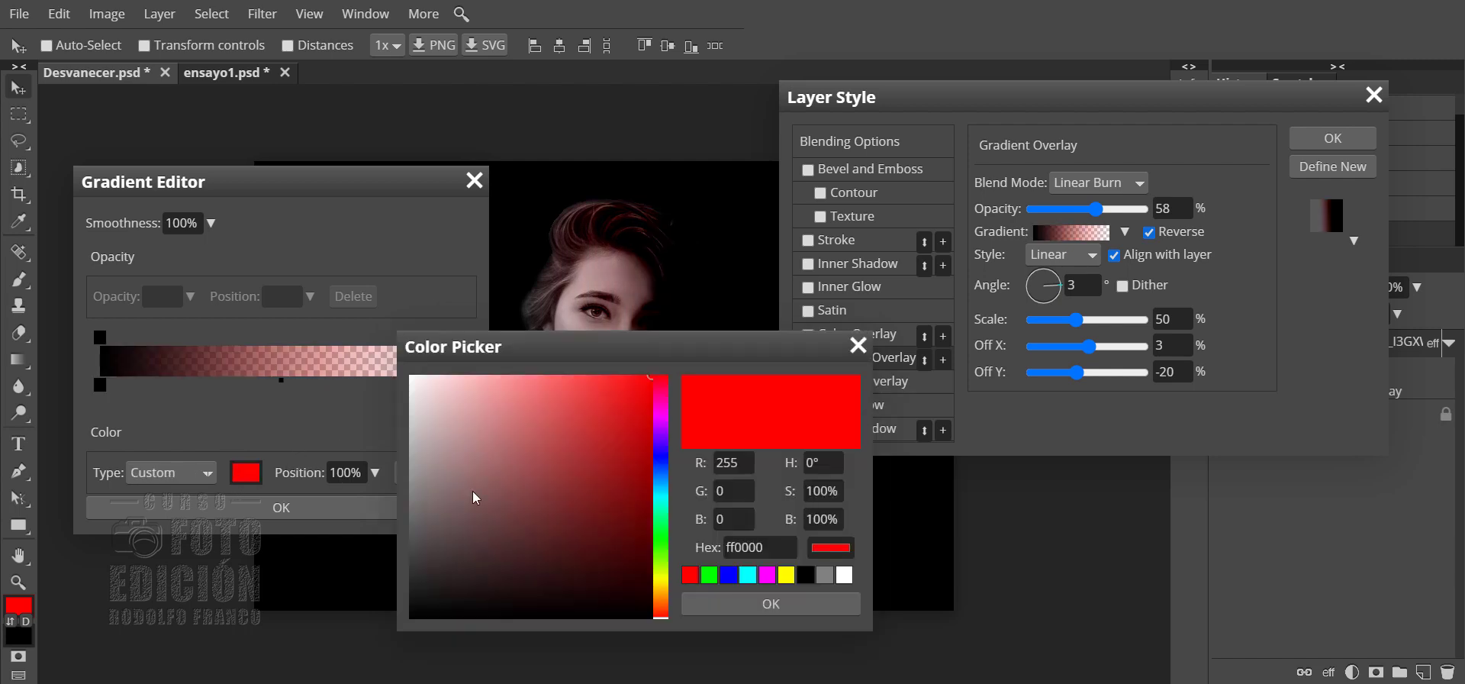
{"action": "left_click", "coordinate": [805, 574]}
{"action": "left_click", "coordinate": [766, 606]}
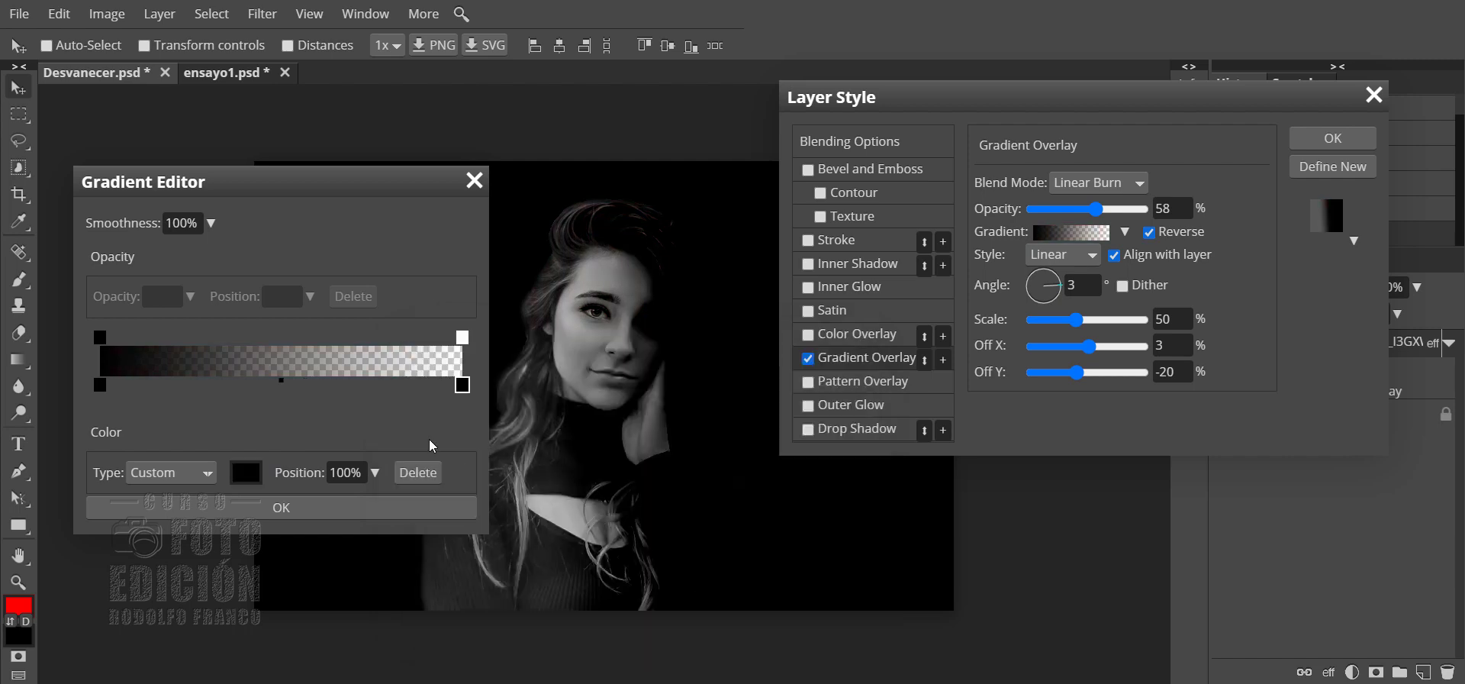
{"action": "left_click", "coordinate": [300, 505]}
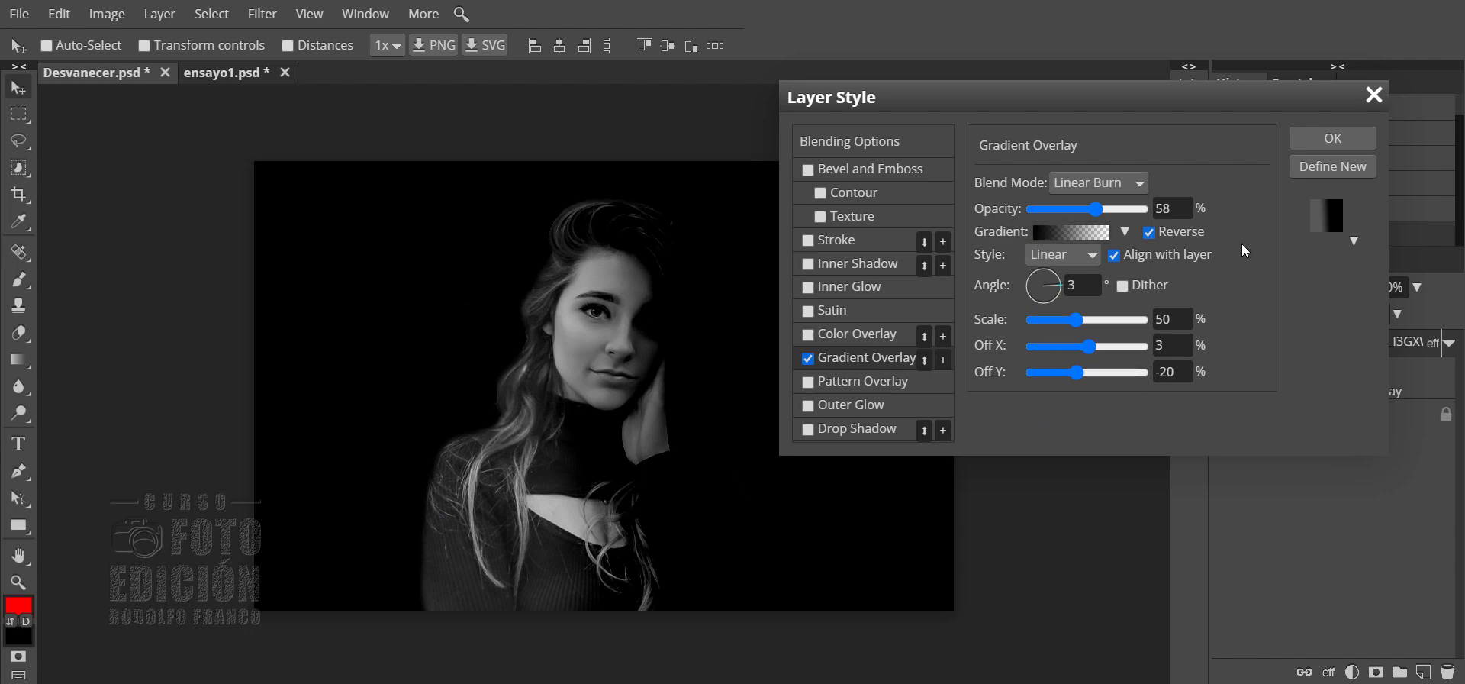
Set the Gradient Overlay blend mode to Dissolve after briefly trying Divide
{"action": "left_click", "coordinate": [1138, 186]}
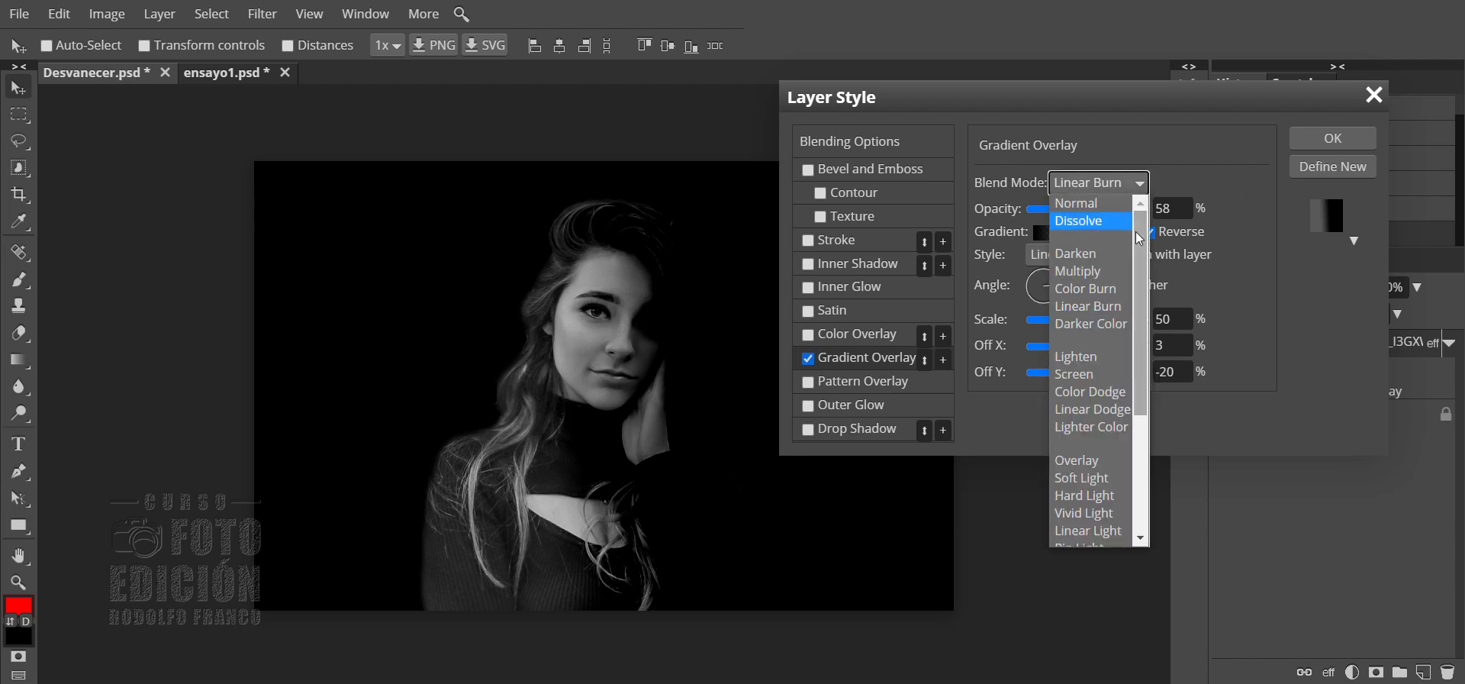
{"action": "left_click_drag", "start_coordinate": [1138, 238], "coordinate": [1142, 385]}
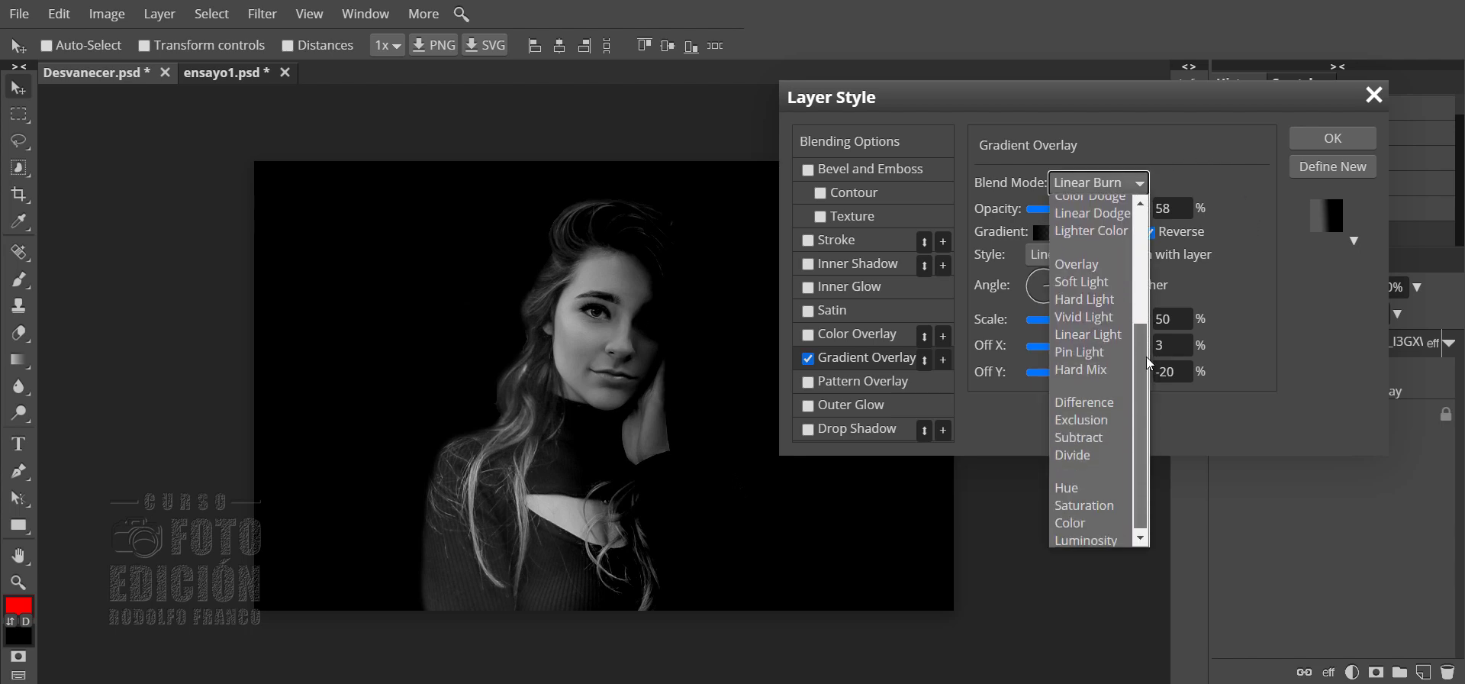
{"action": "left_click", "coordinate": [1087, 452]}
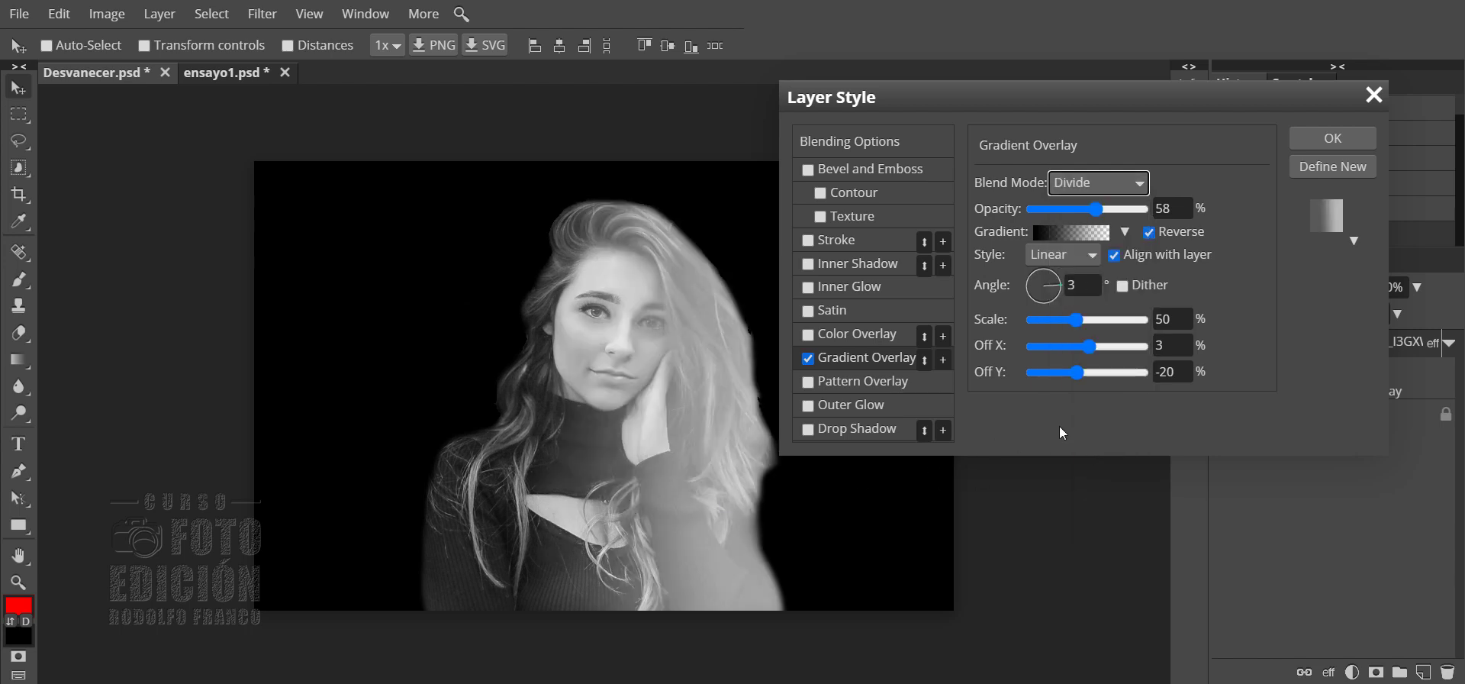
{"action": "left_click", "coordinate": [1141, 181]}
{"action": "left_click_drag", "start_coordinate": [1142, 295], "coordinate": [1144, 216]}
{"action": "left_click", "coordinate": [1088, 223]}
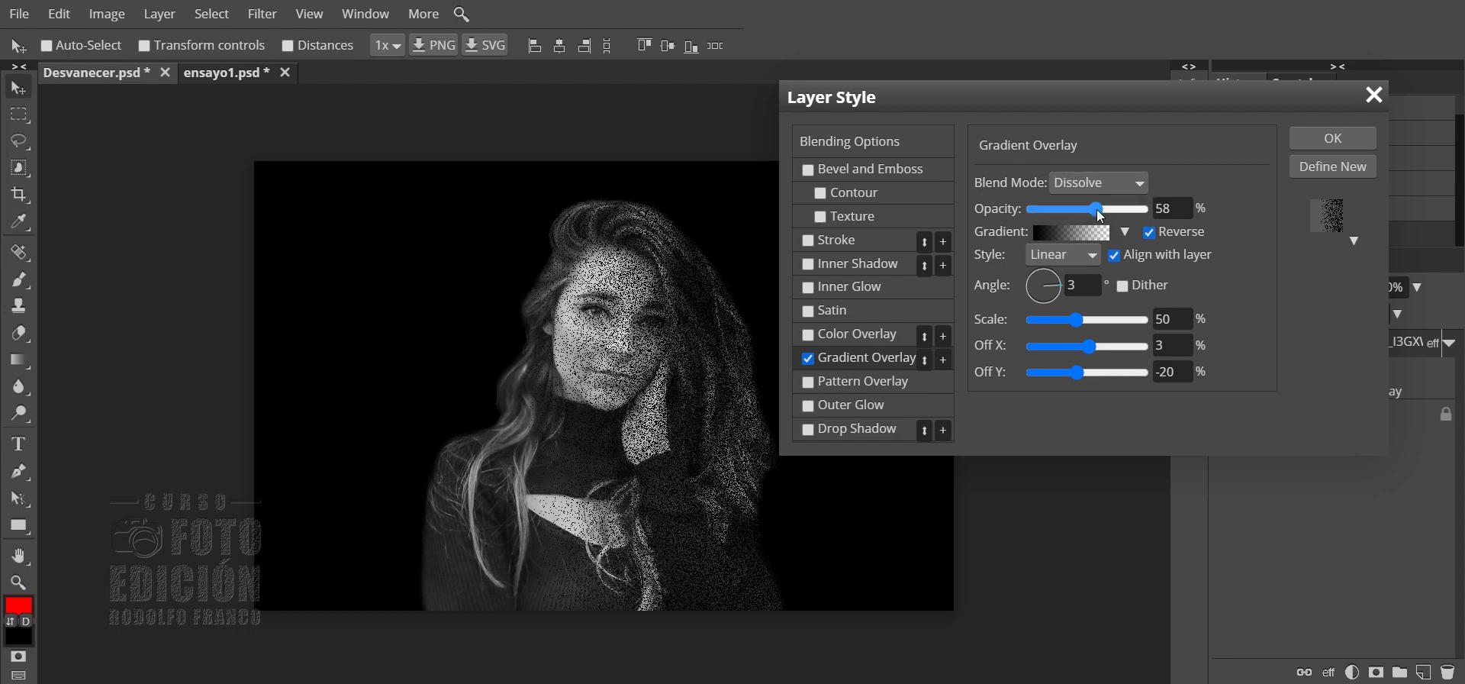
Give the overlay 100% opacity, 160° angle, 27% scale, with Reverse and Dither unchecked
{"action": "left_click_drag", "start_coordinate": [1096, 209], "coordinate": [1157, 210]}
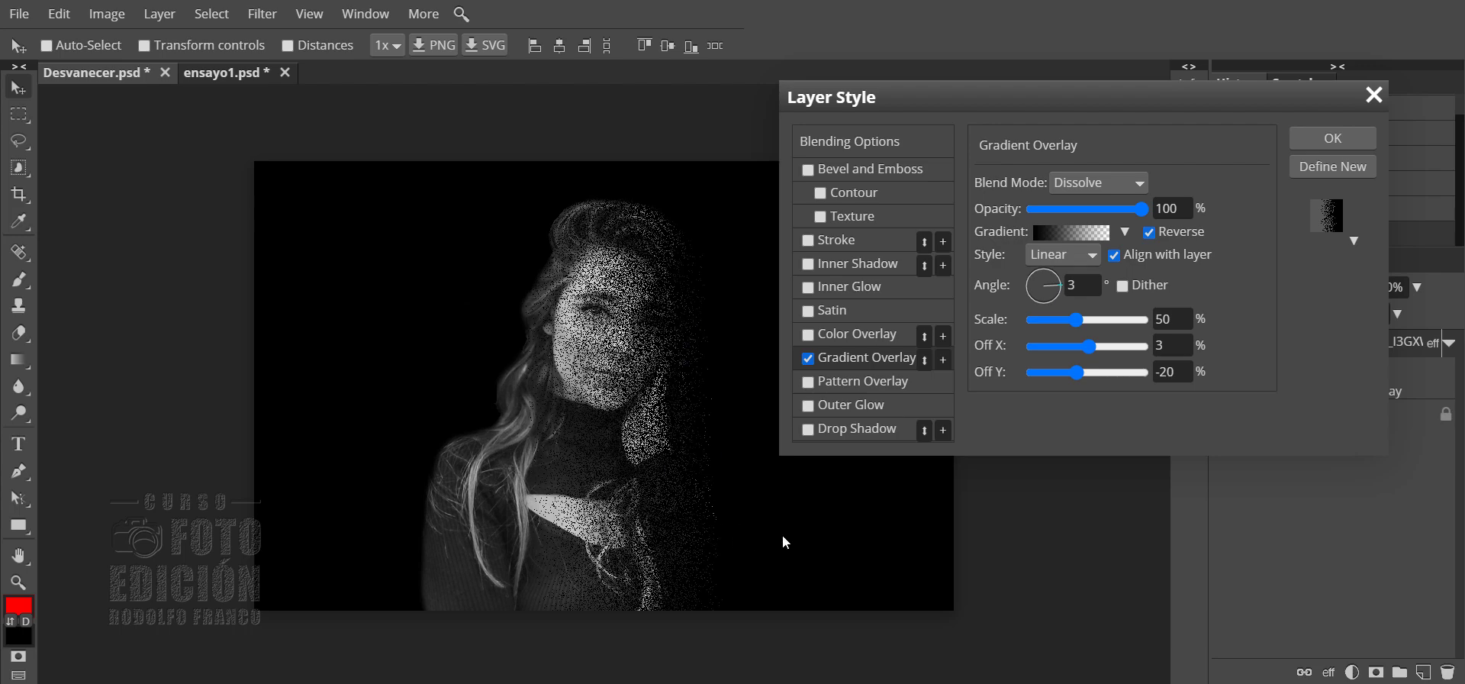
{"action": "left_click_drag", "start_coordinate": [1062, 289], "coordinate": [1032, 286]}
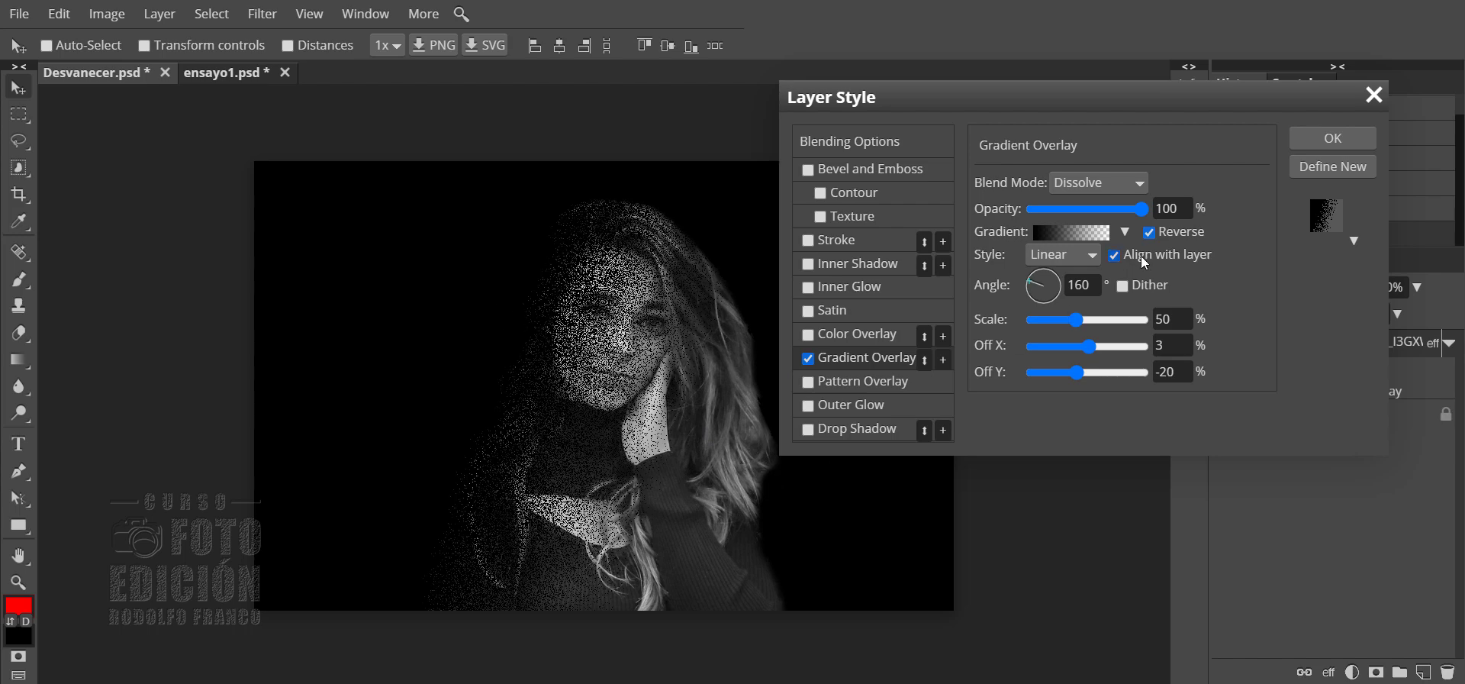
{"action": "left_click", "coordinate": [1149, 233]}
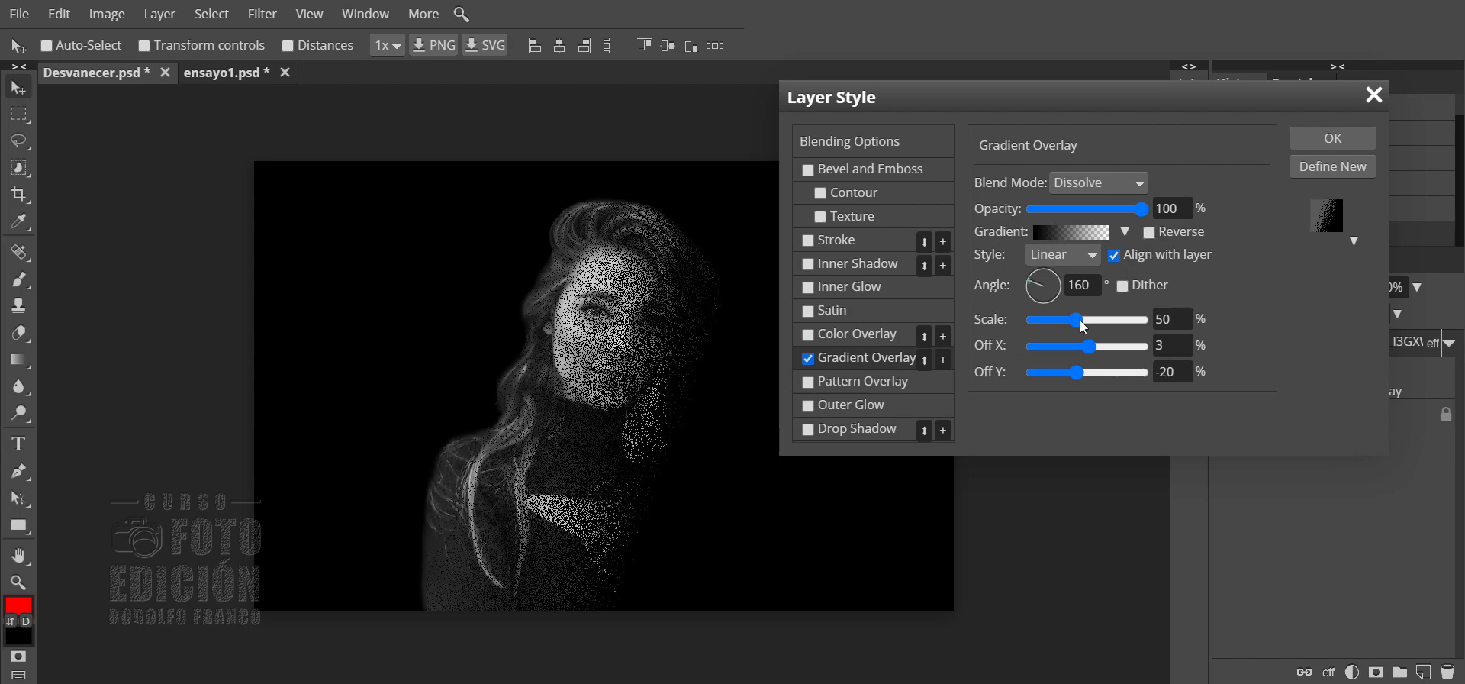
{"action": "mouse_move", "coordinate": [1075, 320]}
{"action": "left_mouse_down"}
{"action": "mouse_move", "coordinate": [1096, 353]}
{"action": "mouse_move", "coordinate": [1075, 371]}
{"action": "mouse_move", "coordinate": [1101, 371]}
{"action": "left_mouse_up"}
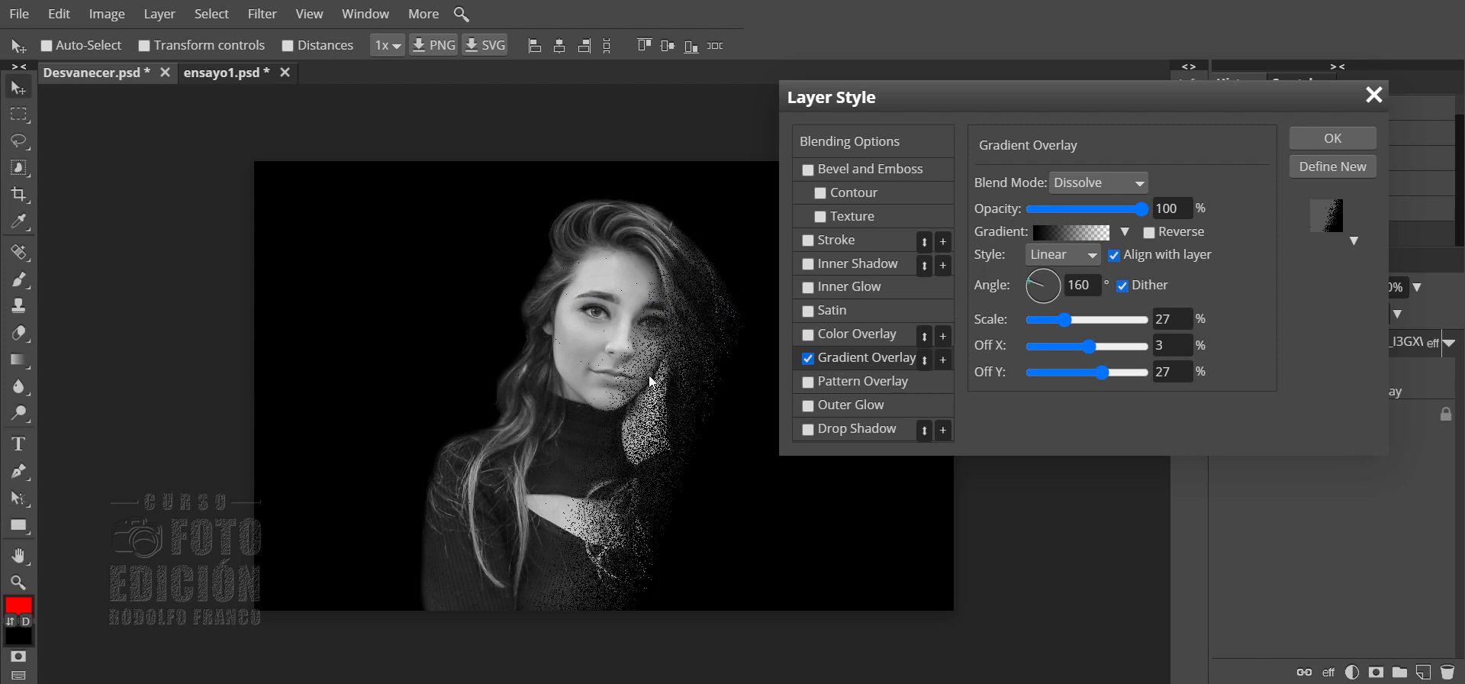
{"action": "left_click", "coordinate": [1122, 286]}
Dismiss the style presets list and confirm the Layer Style dialog with OK
{"action": "left_click", "coordinate": [1352, 243]}
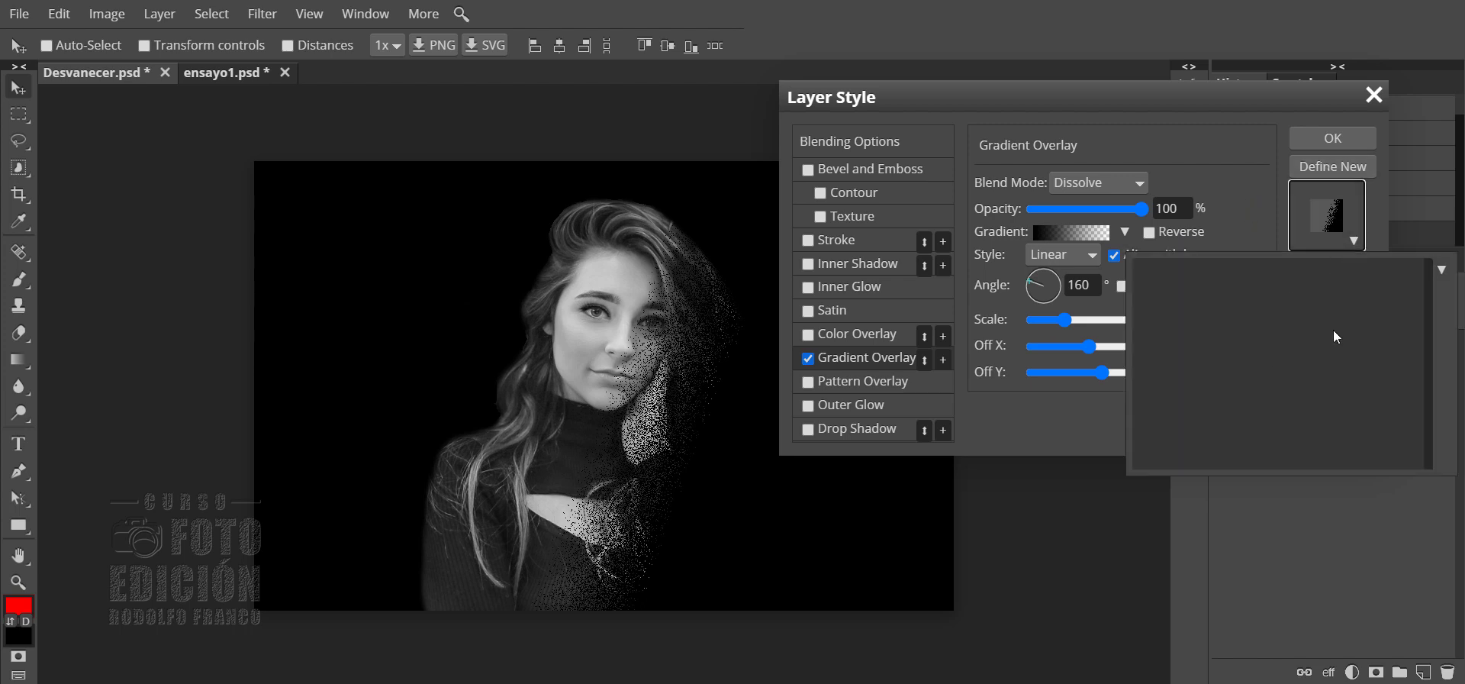
{"action": "left_click", "coordinate": [1248, 205]}
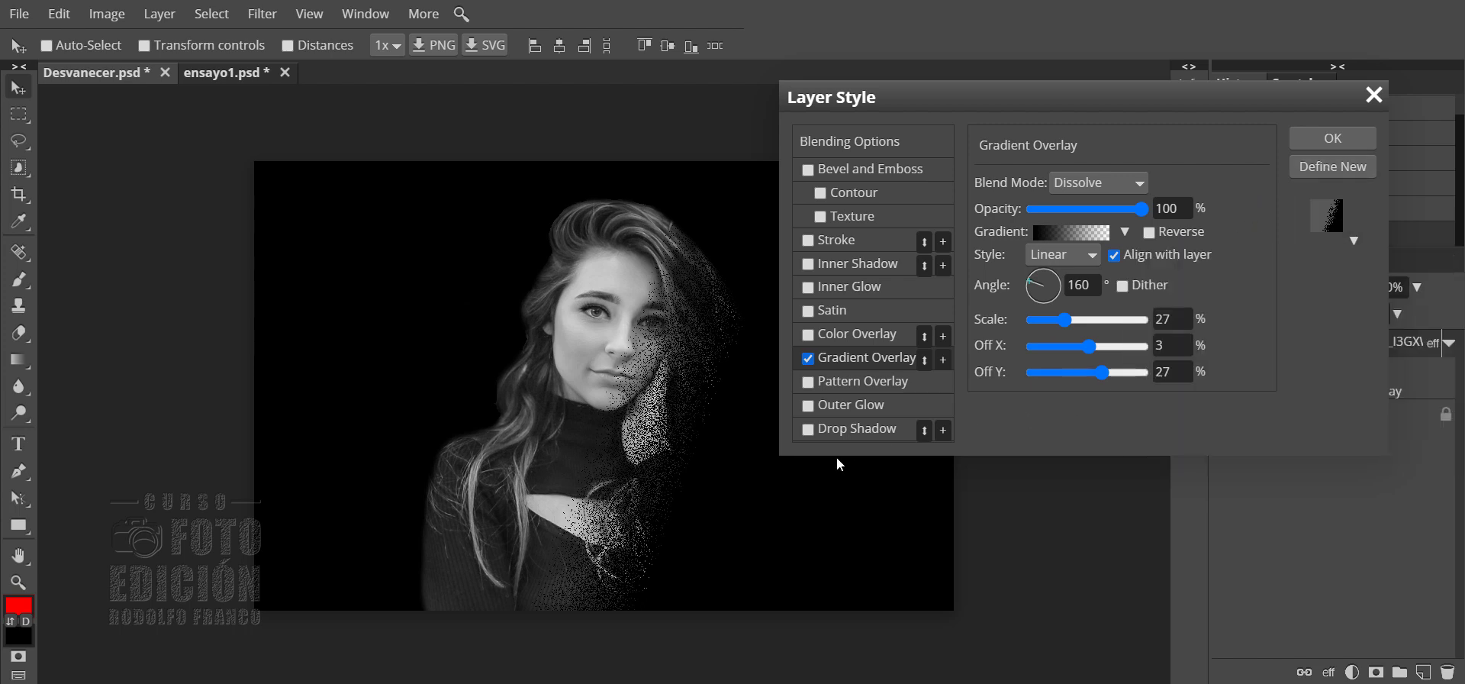
{"action": "left_click", "coordinate": [1332, 139]}
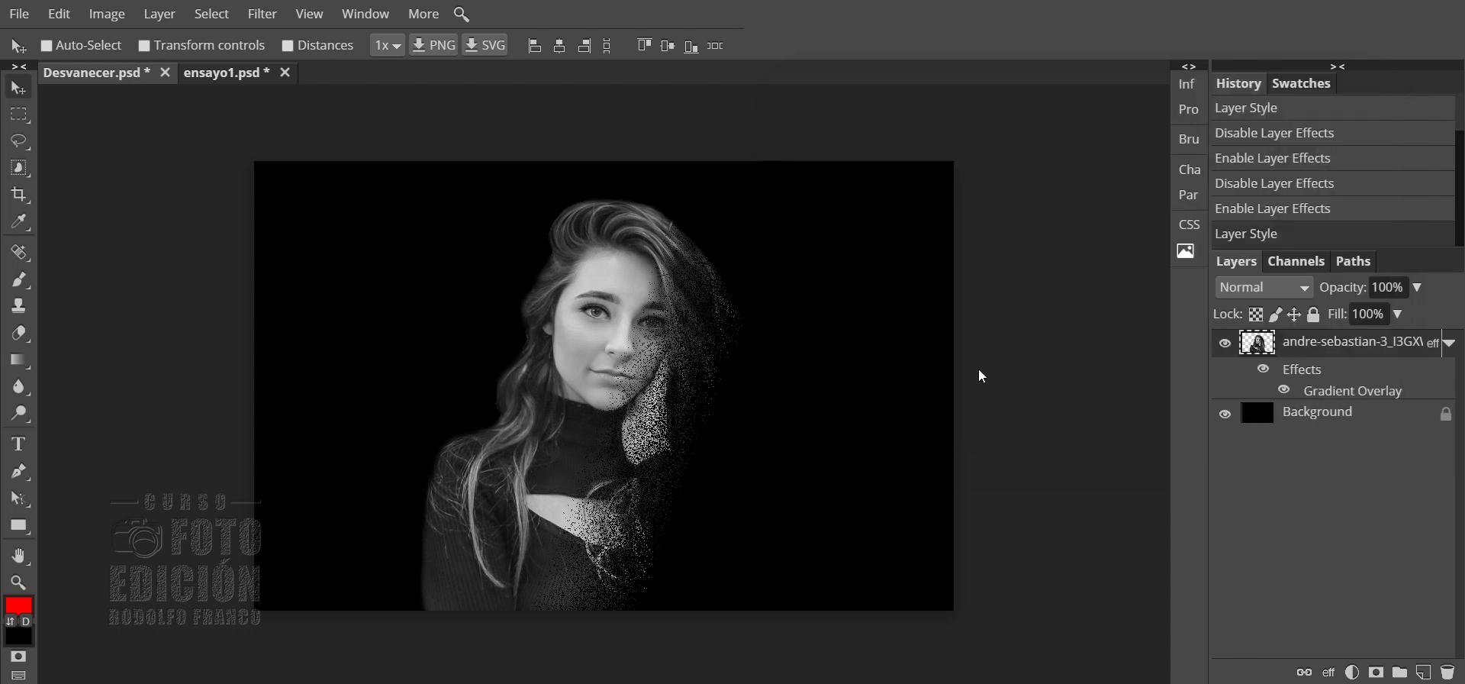